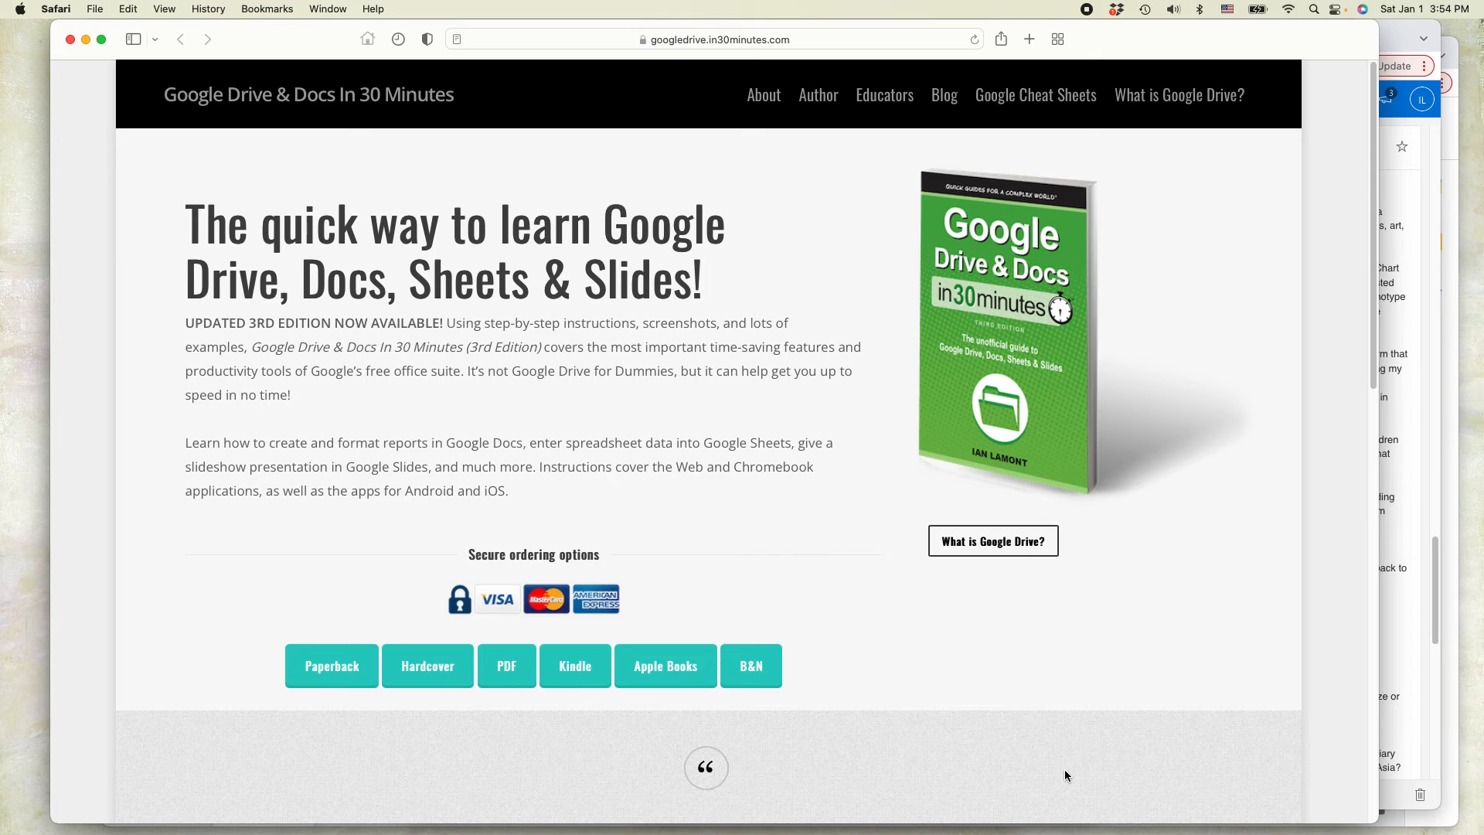
Switch to Preview and view the photographed page boston gleaners 1000px.JPG.
key(super+Tab)
key(super+Tab)
key(super+Tab)
key(super+Tab)
key(super+Tab)
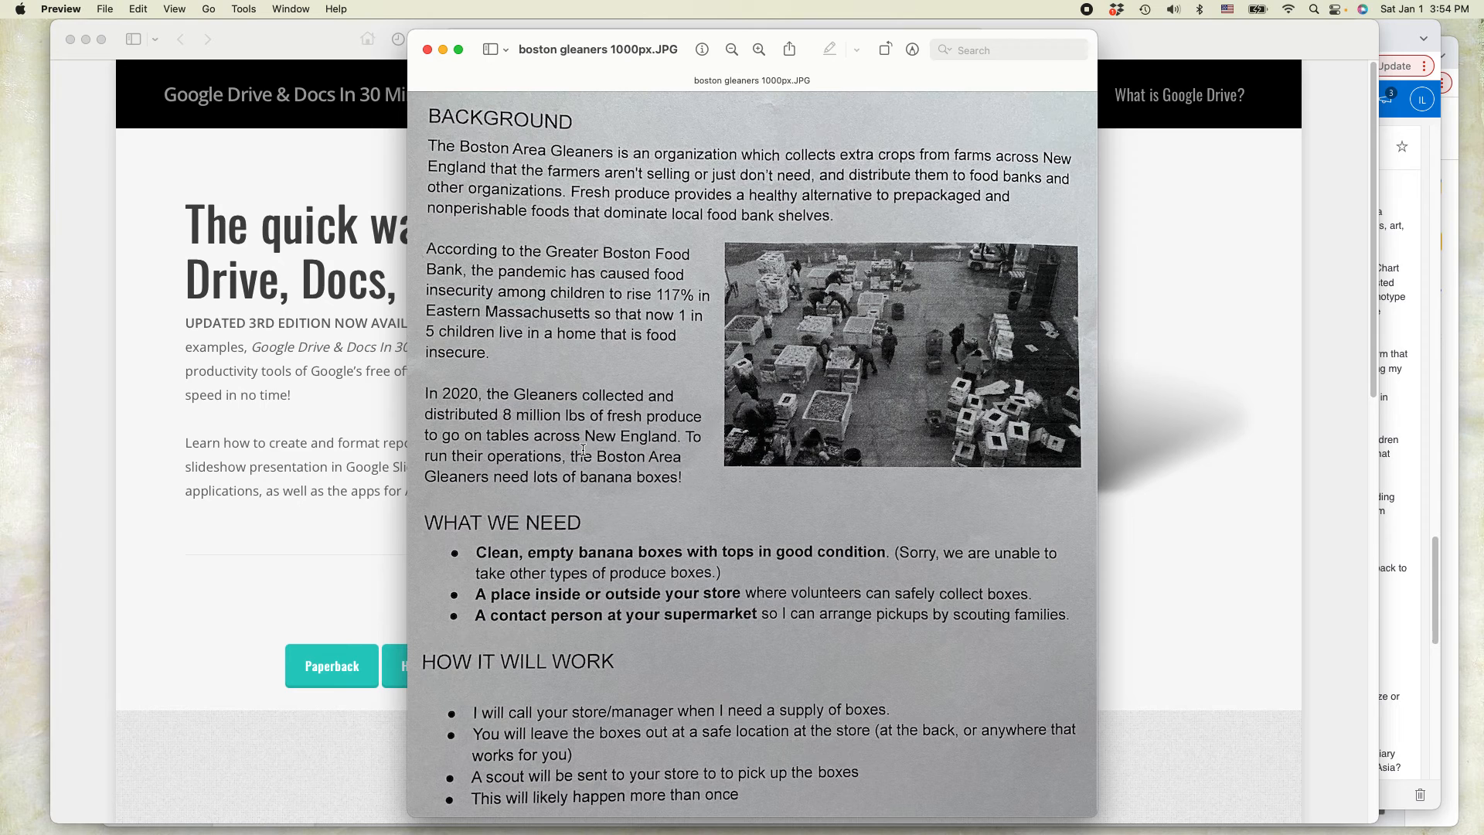
Upload boston gleaners 1000px.JPG from the Finder Downloads folder to the Converted Photos folder in Google Drive, open in Firefox.
key(super+Tab)
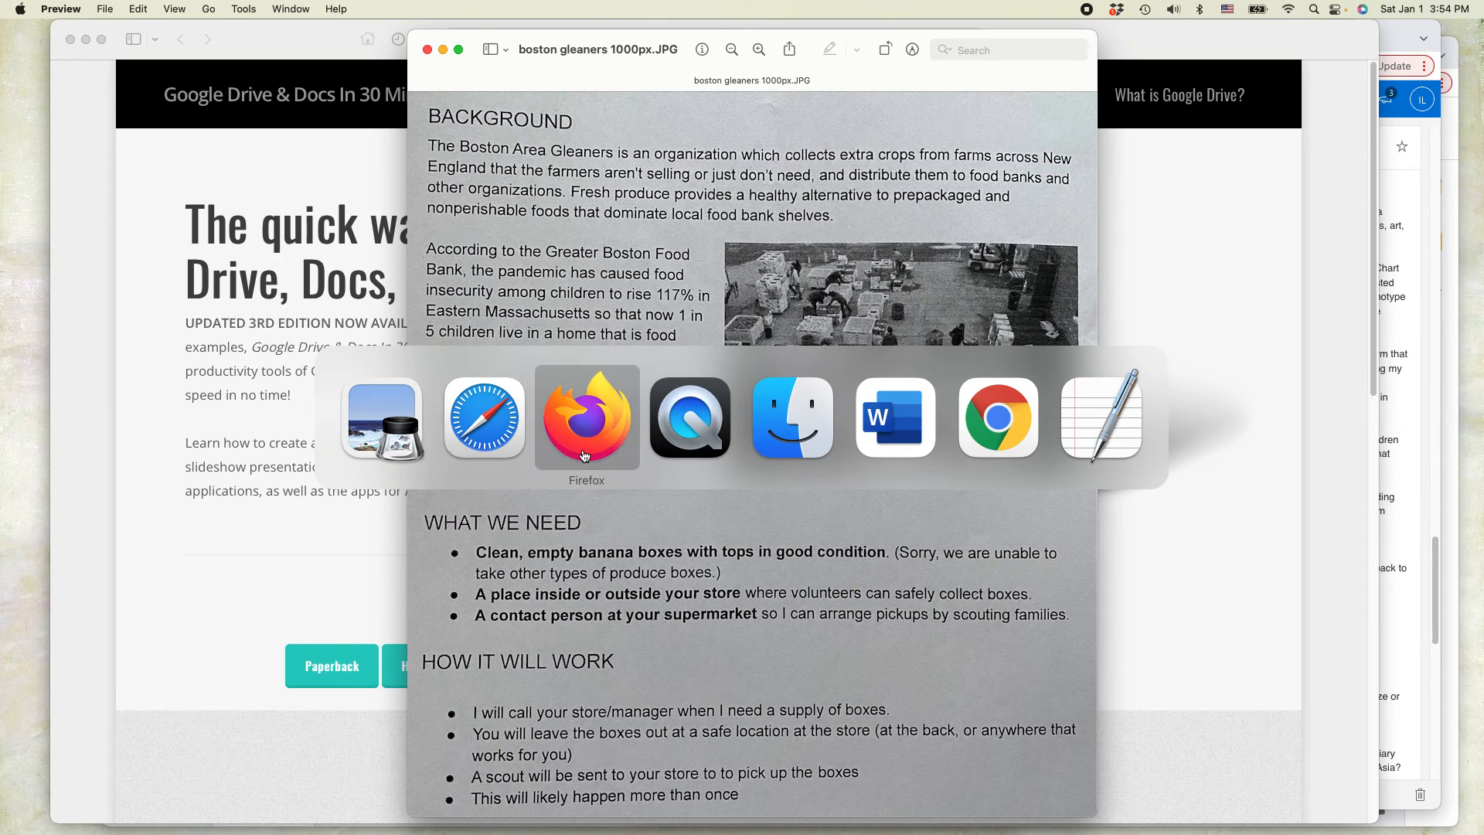
click(585, 455)
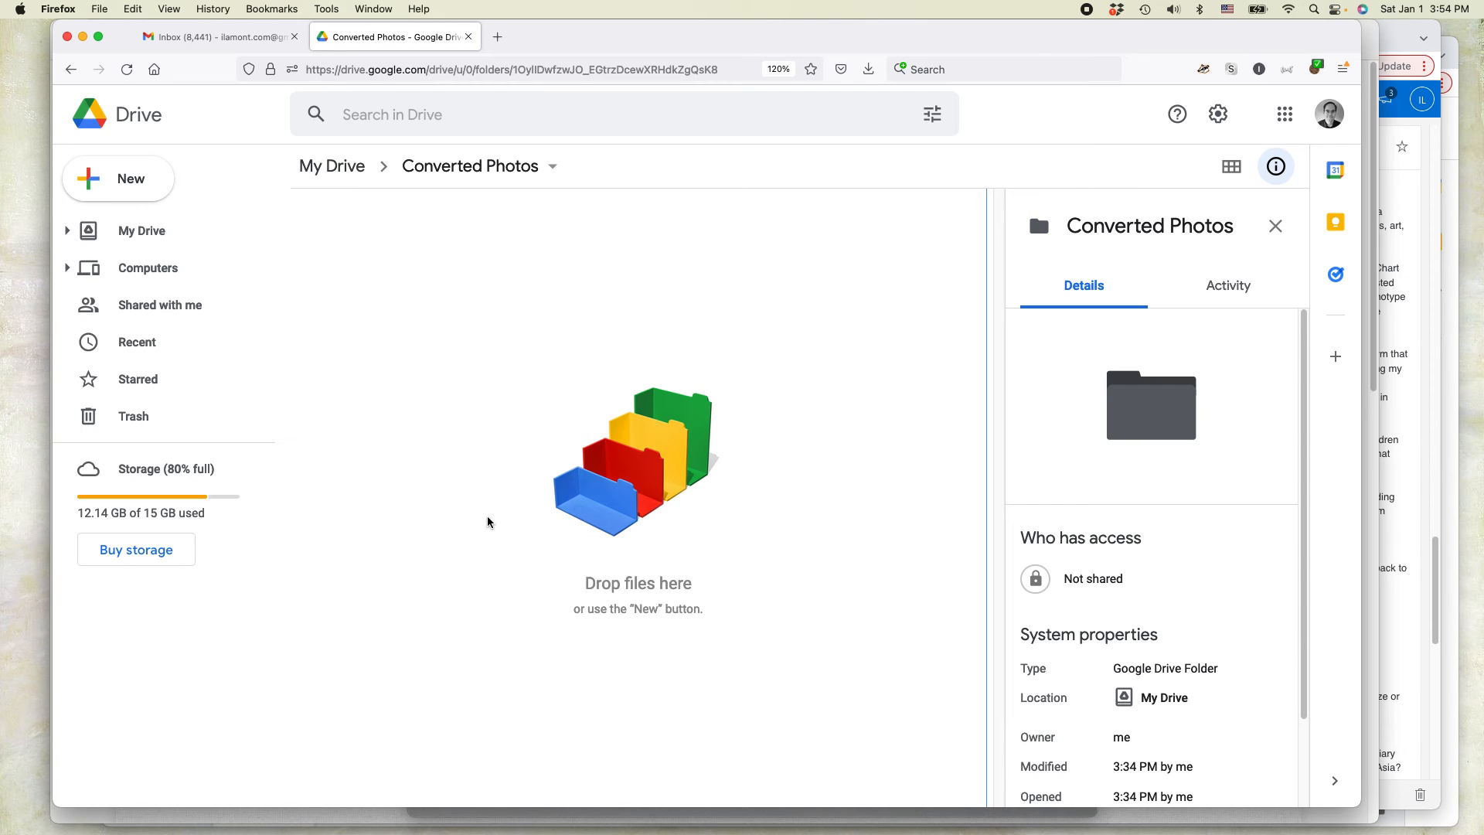
key(super+Tab)
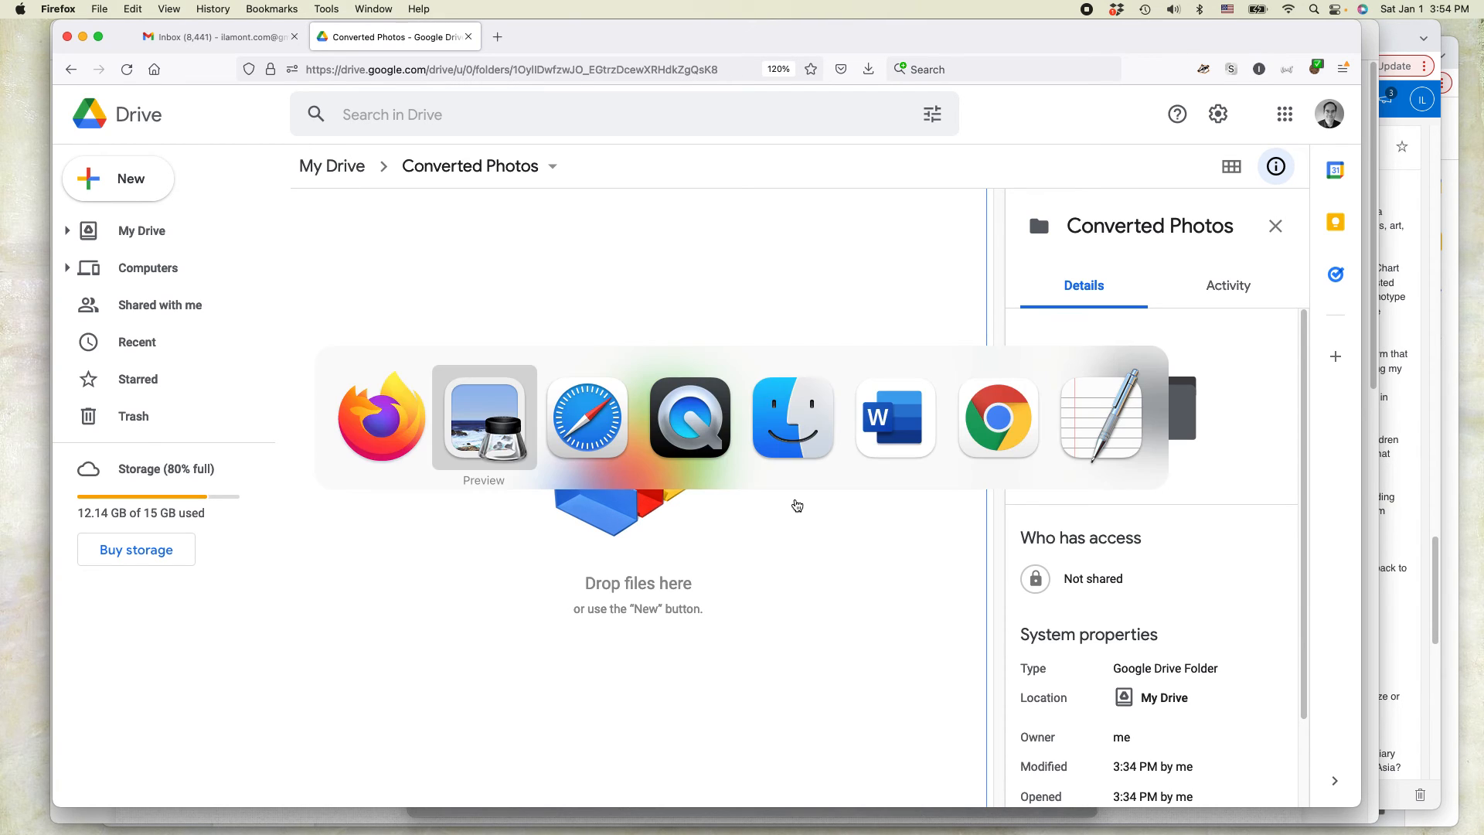
key(super+Tab)
key(super+Tab)
key(super+Tab)
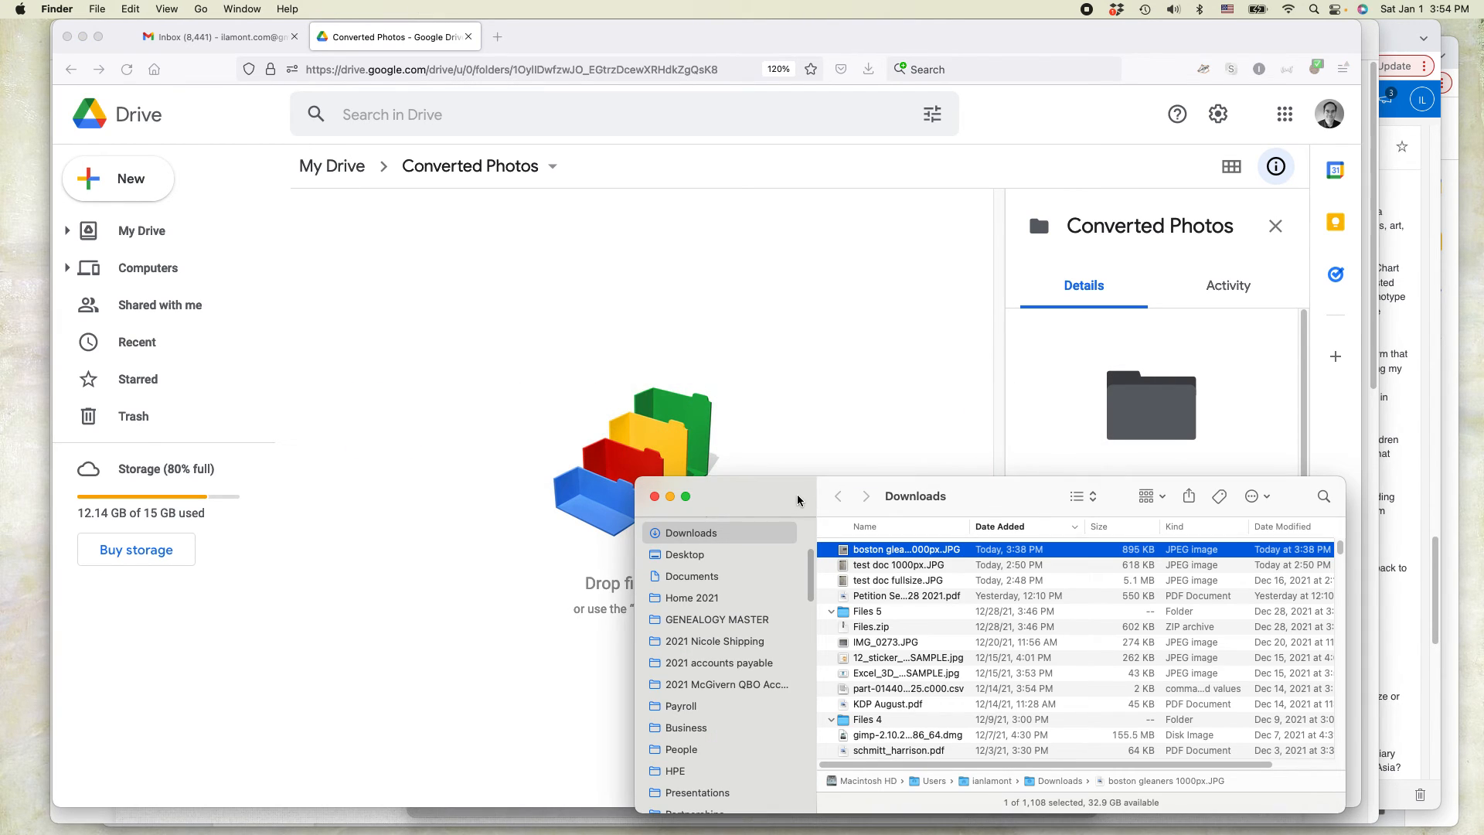
drag(888, 549, 527, 326)
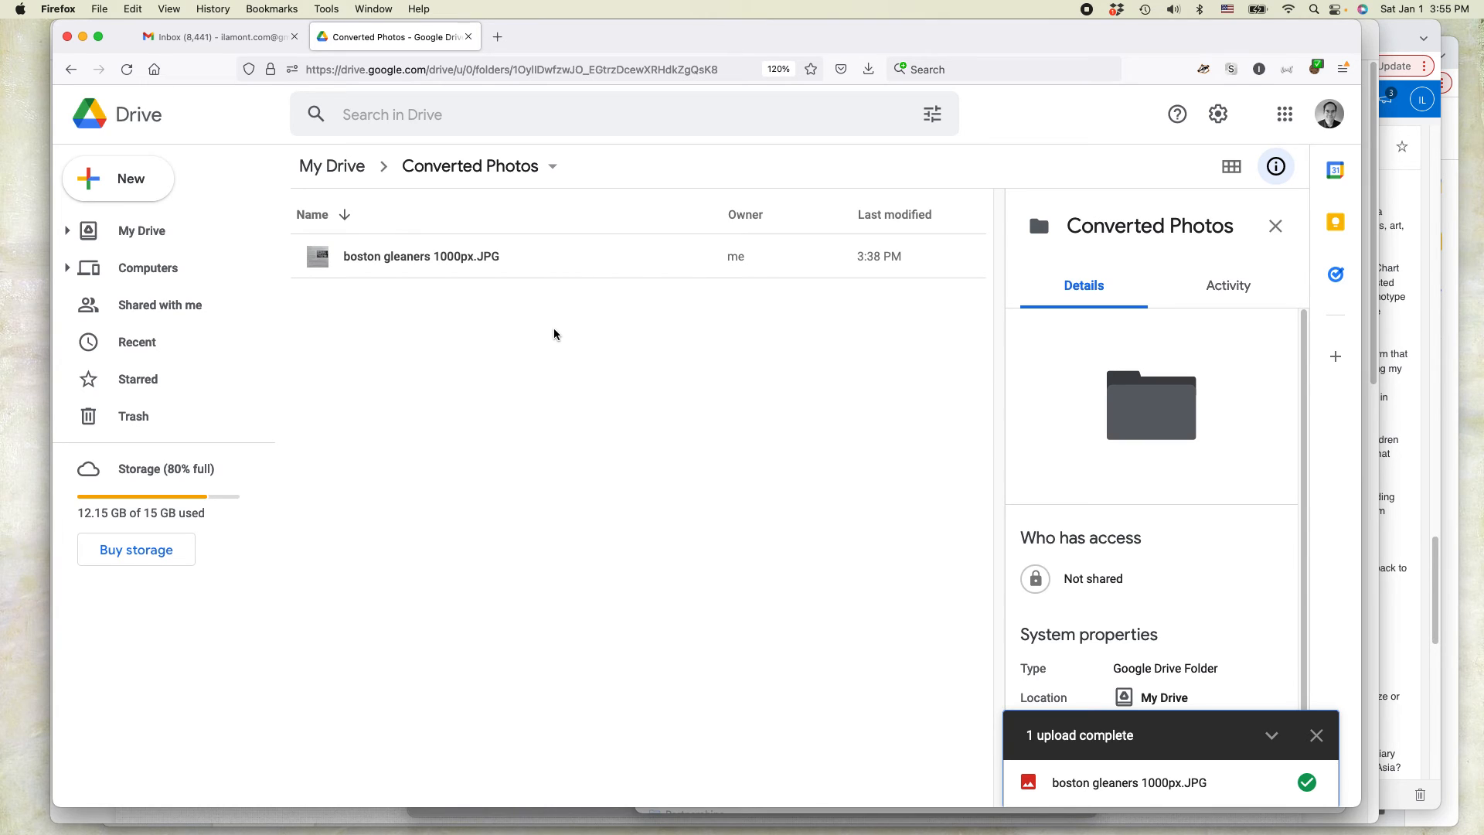
Open the uploaded boston gleaners 1000px.JPG with Google Docs to convert its text.
click(523, 262)
right_click(521, 257)
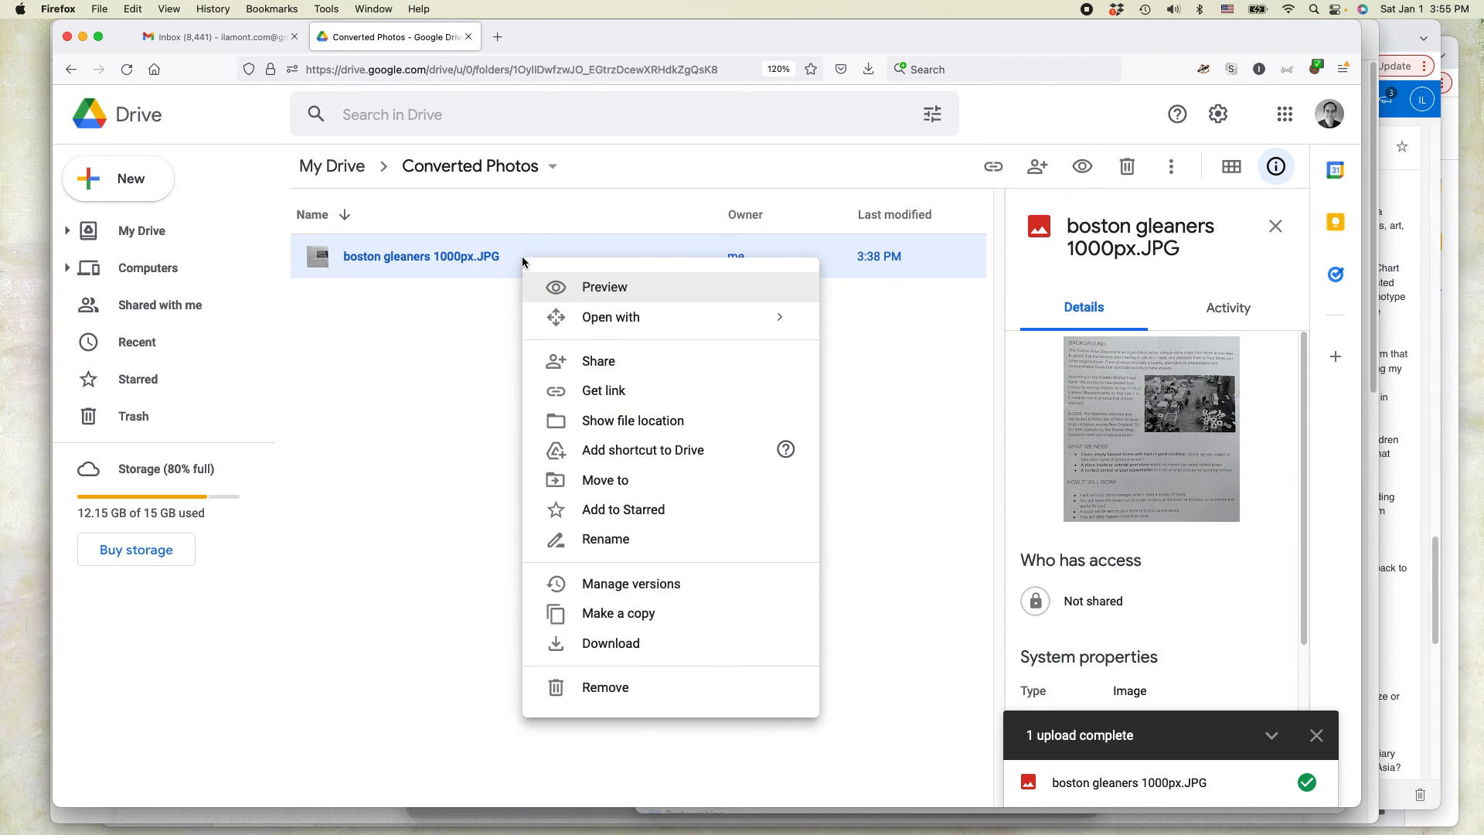
mouse_move(674, 324)
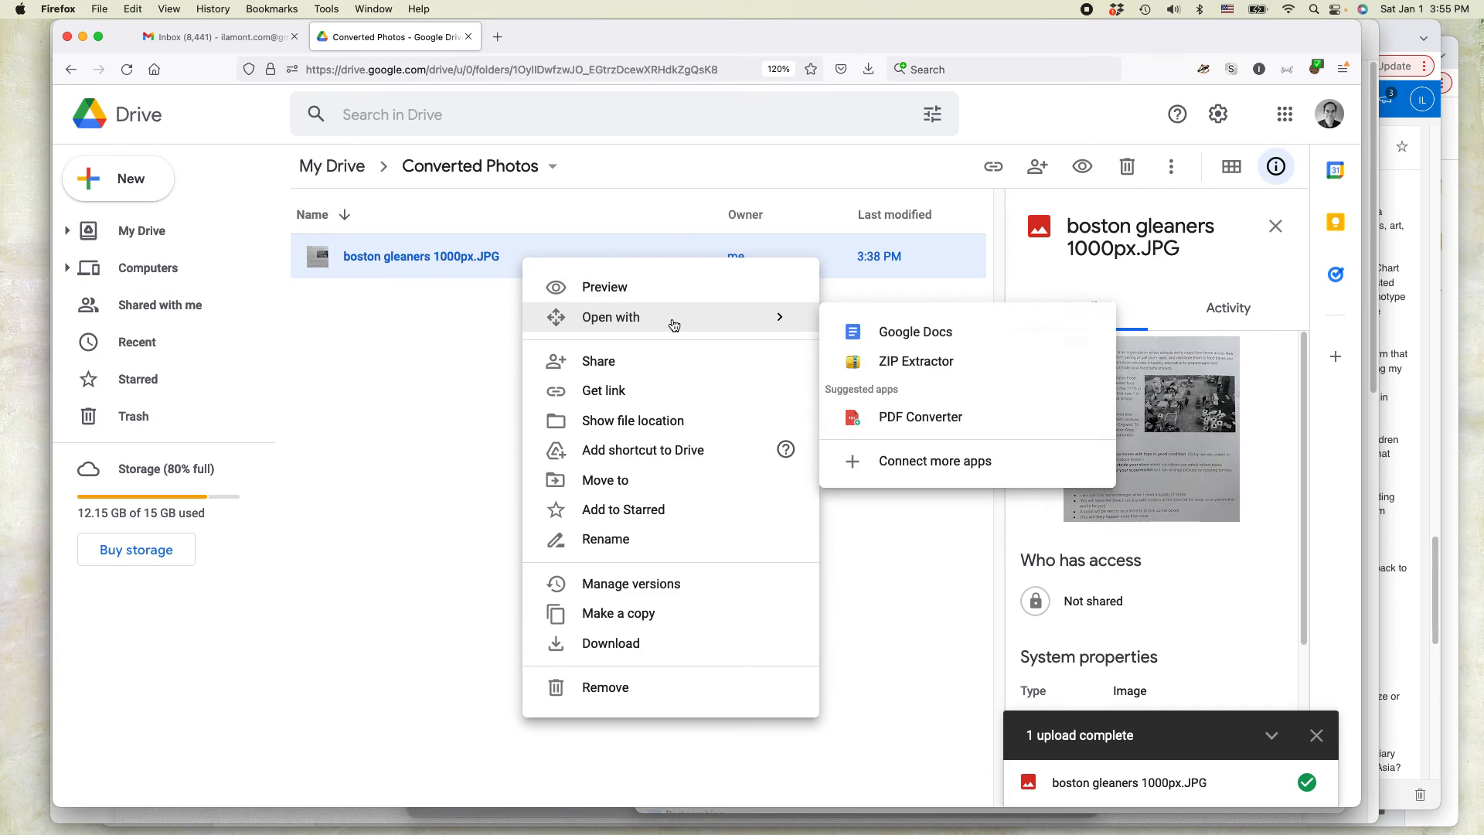
click(976, 331)
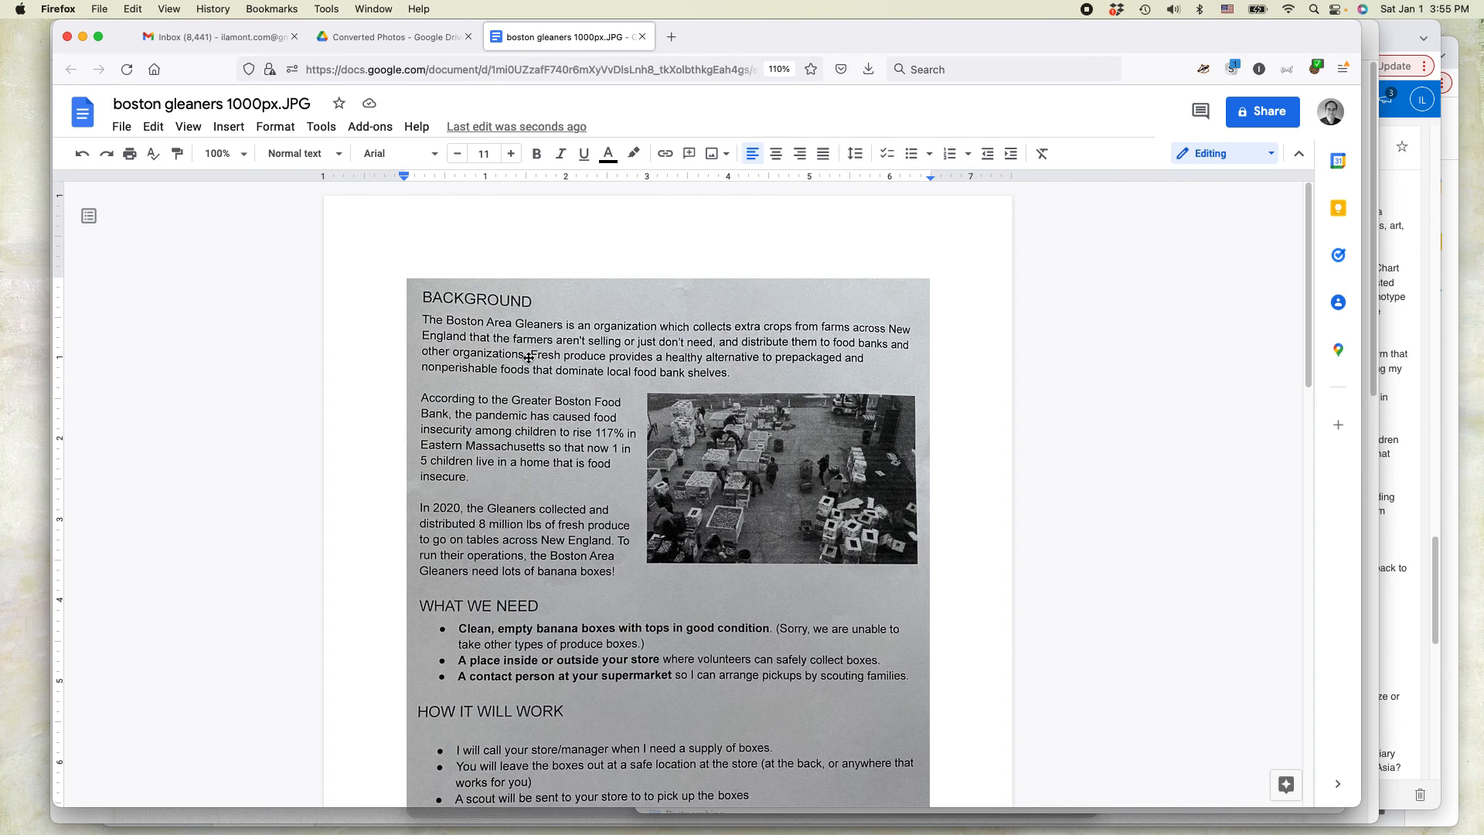
Review the extracted text against the page image above it and delete that image from the document.
scroll(528, 356, down, 6)
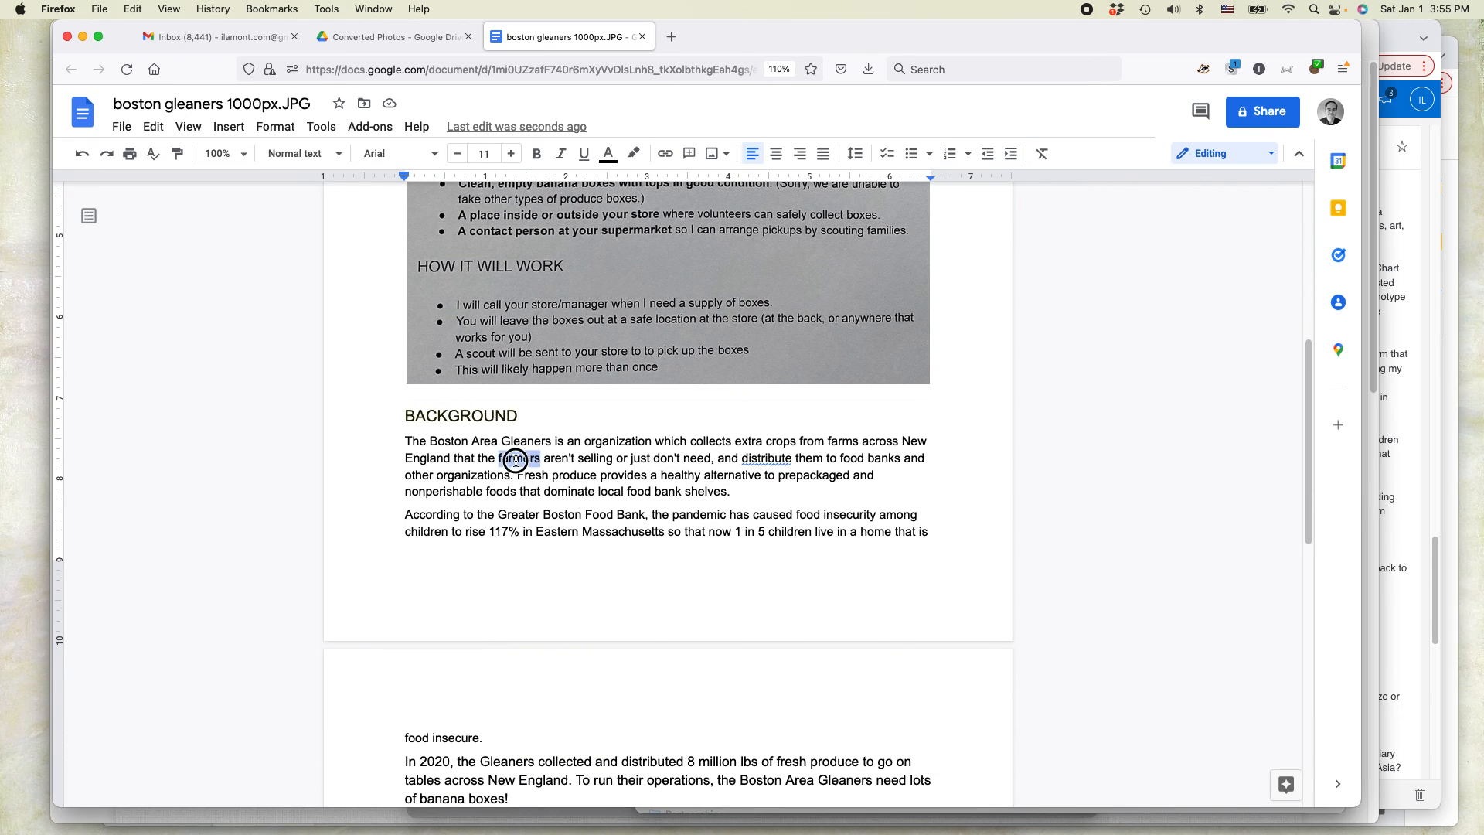
triple_click(525, 460)
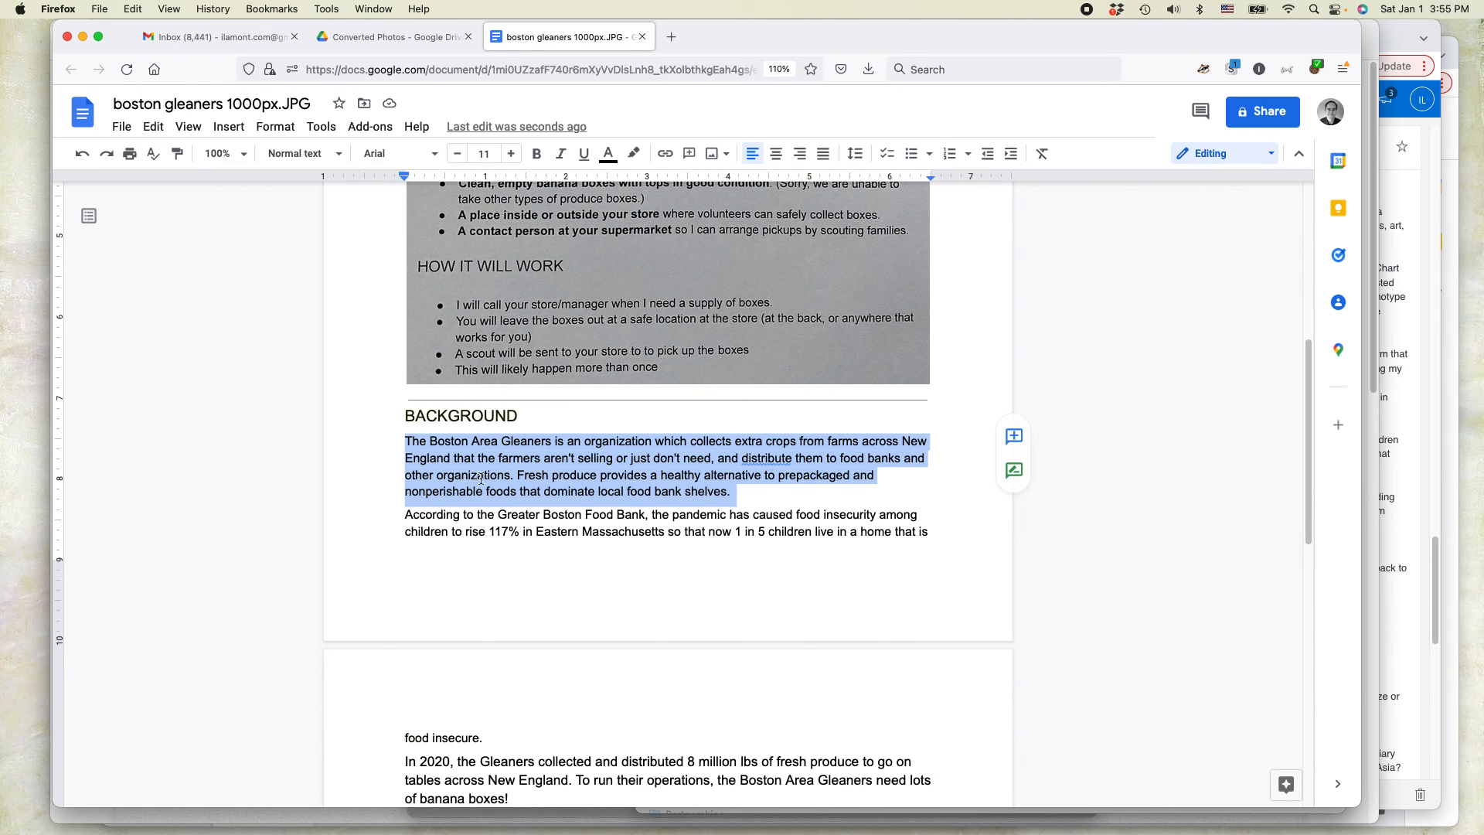
scroll(357, 503, up, 6)
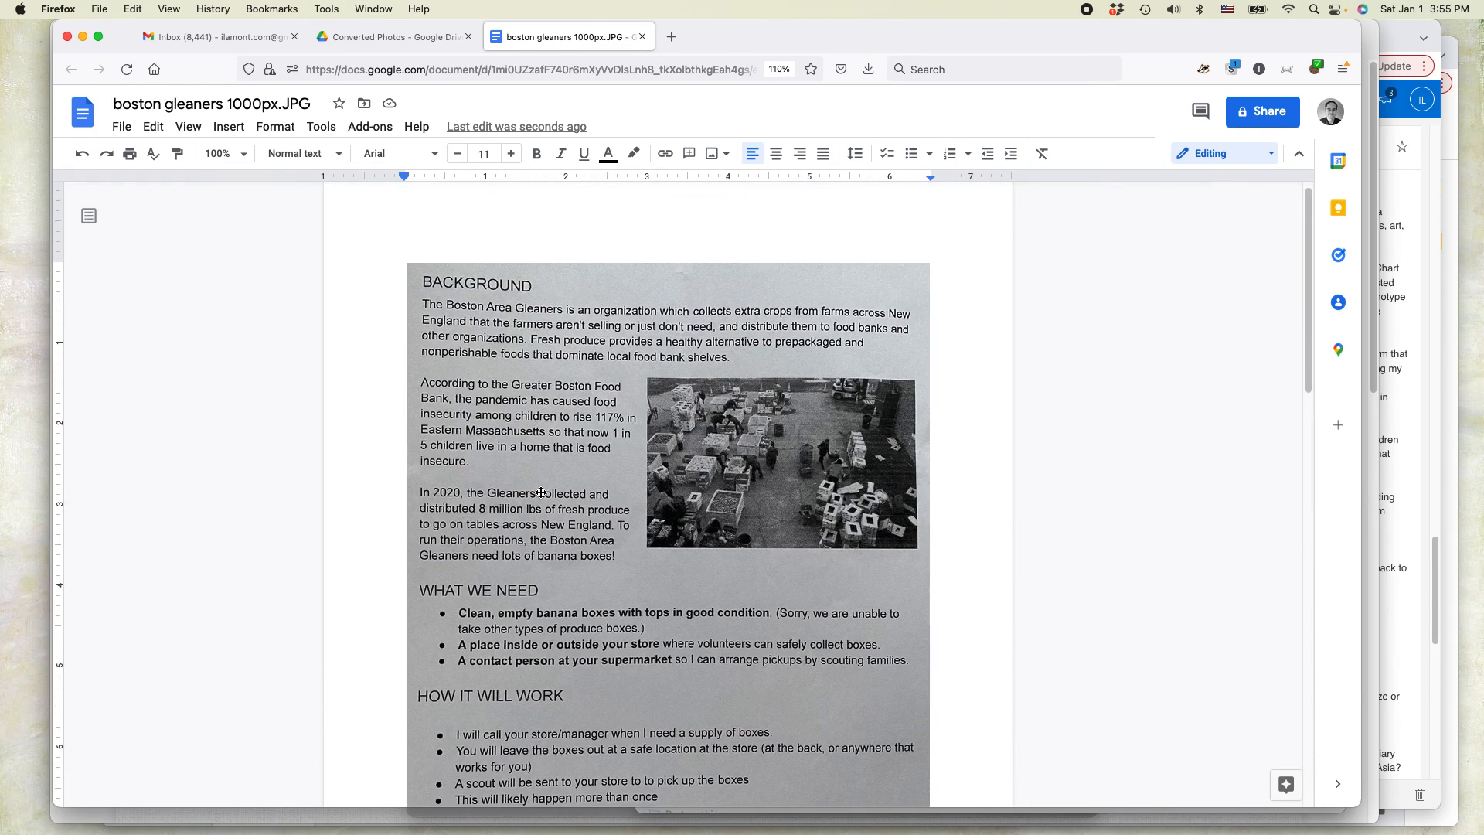
scroll(356, 503, down, 3)
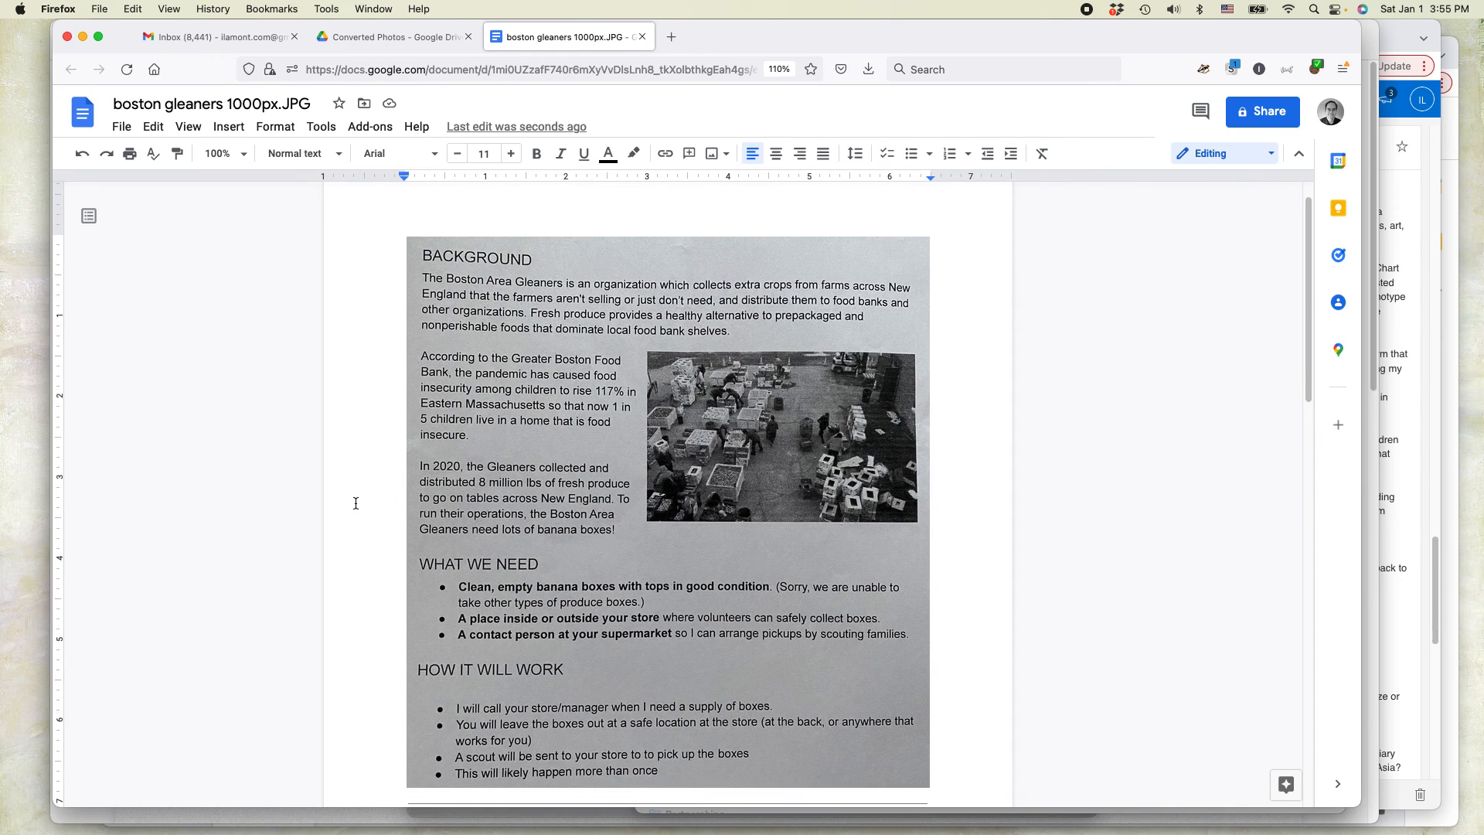
scroll(356, 503, up, 2)
click(496, 423)
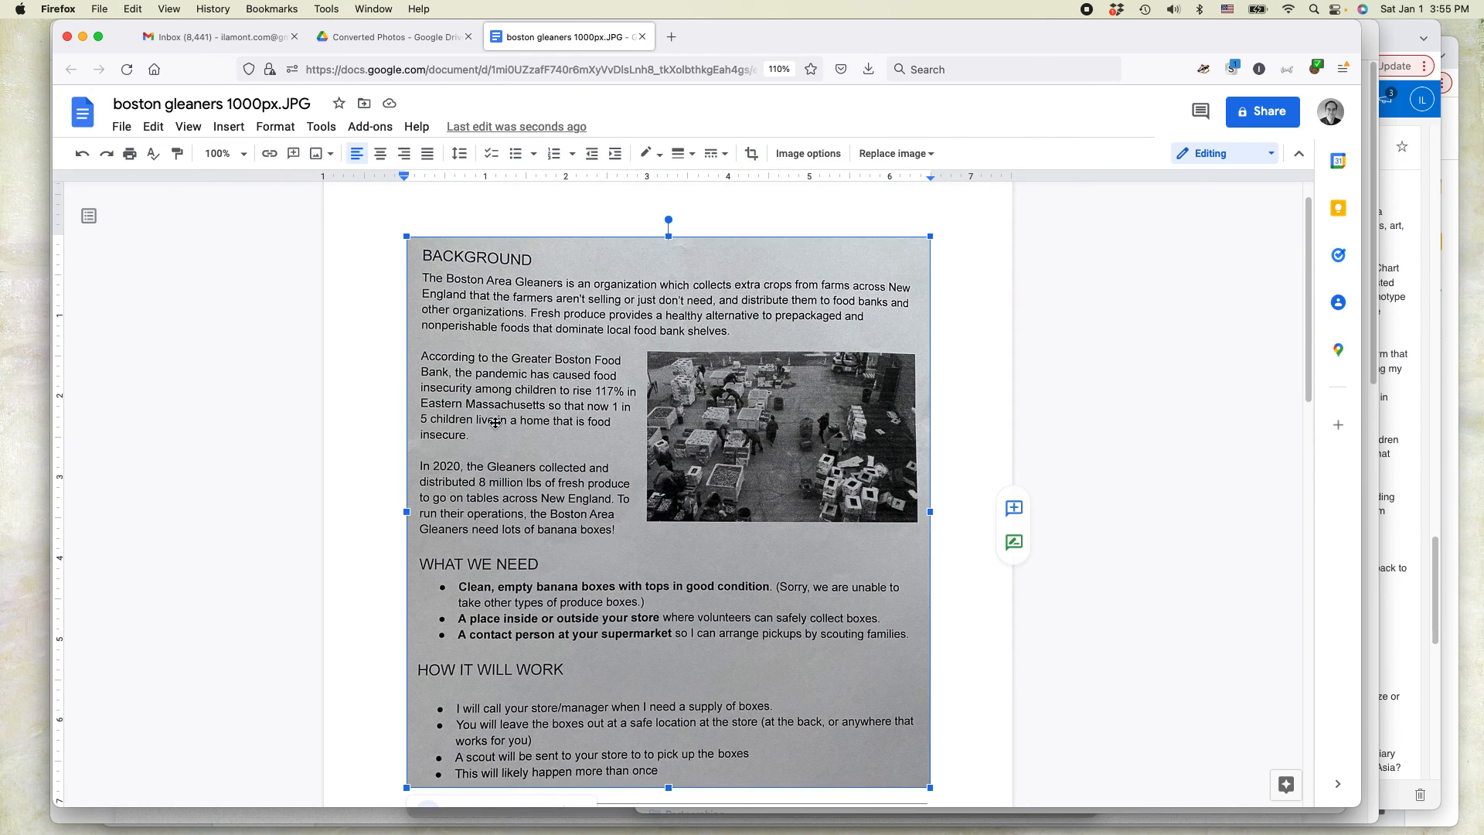
key(Delete)
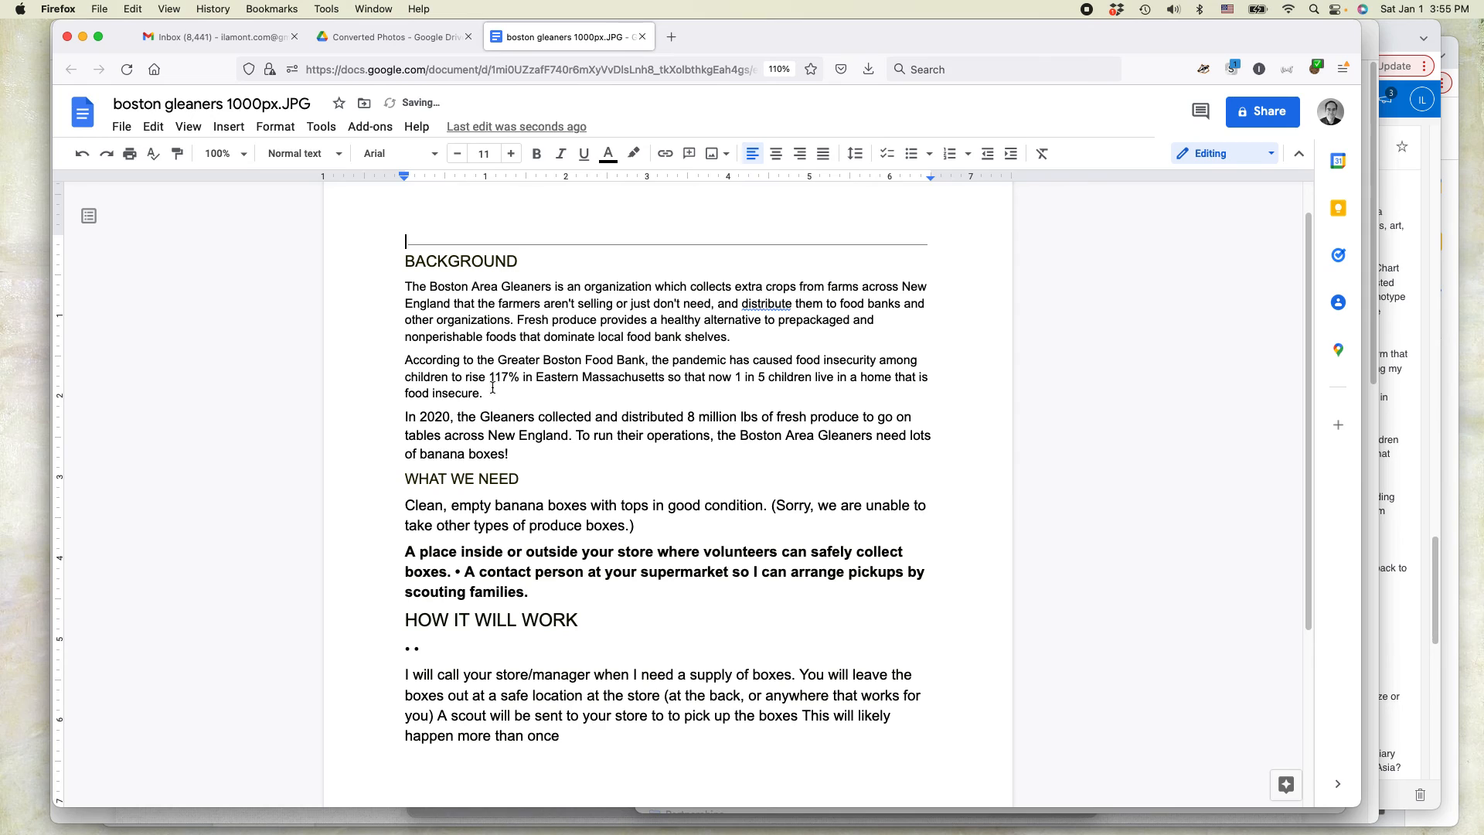
Download the document as Microsoft Word (.docx) and open the downloaded file in Word.
click(118, 127)
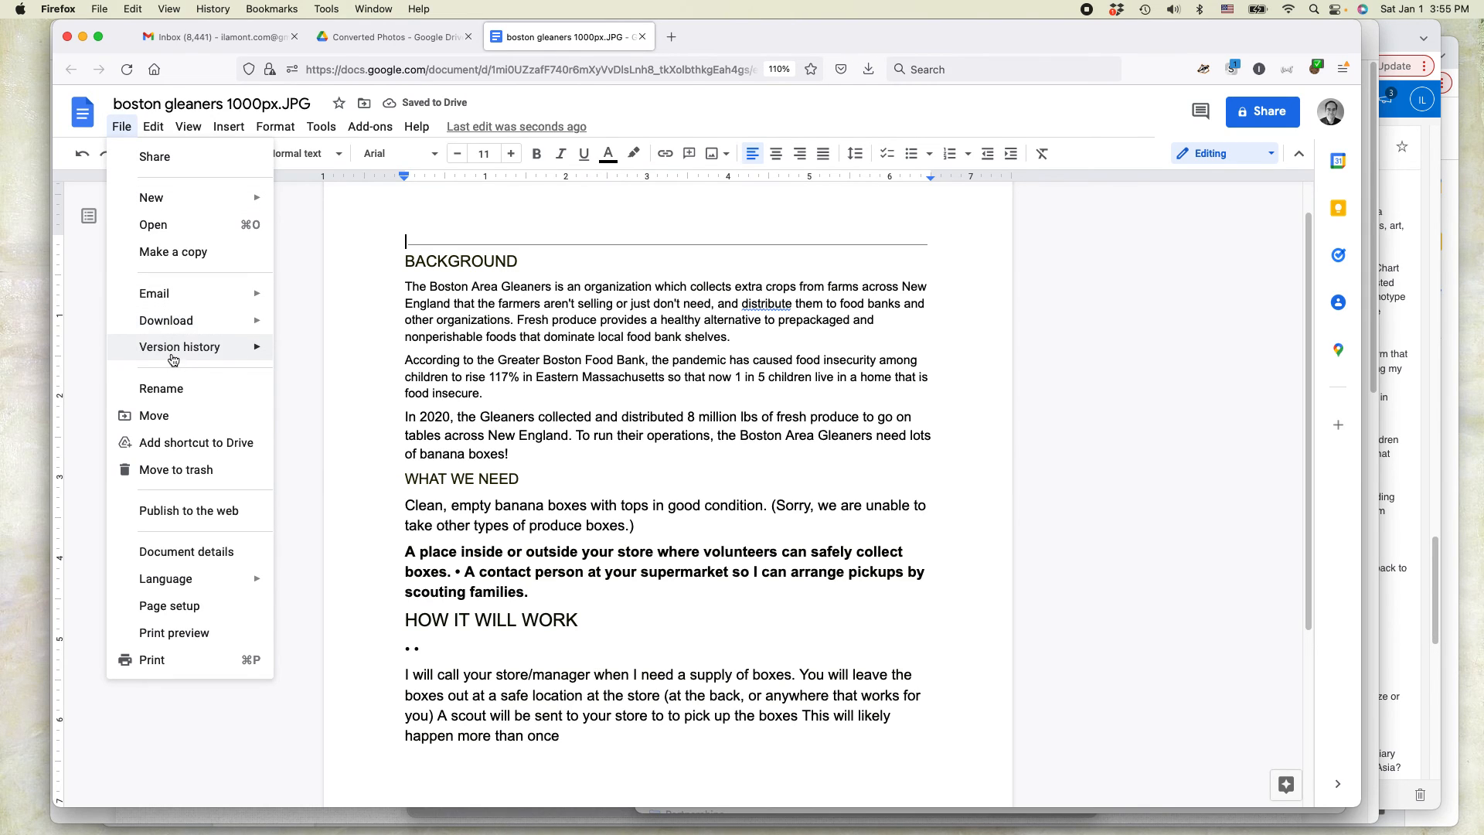
mouse_move(171, 321)
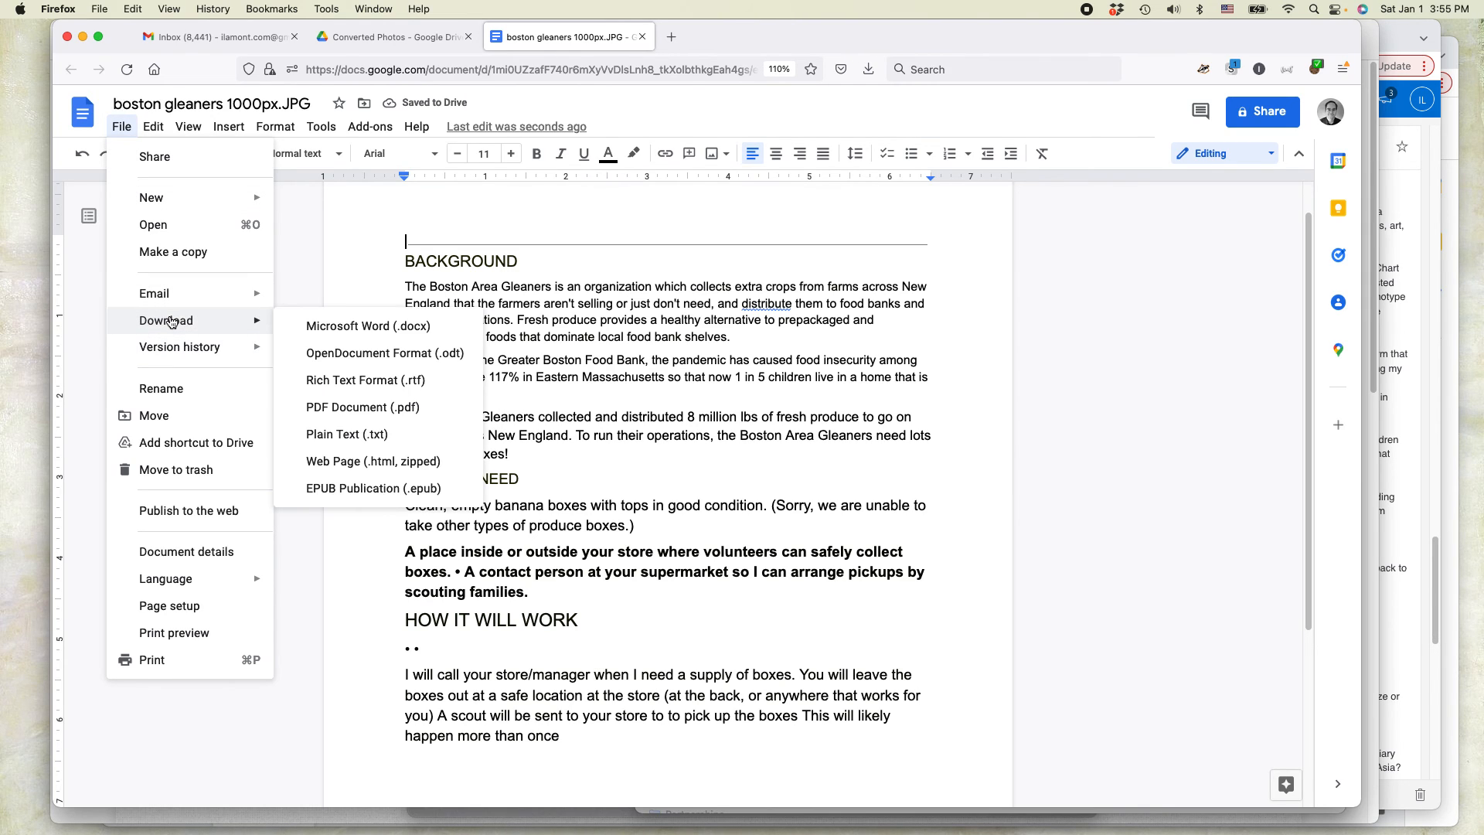
click(458, 334)
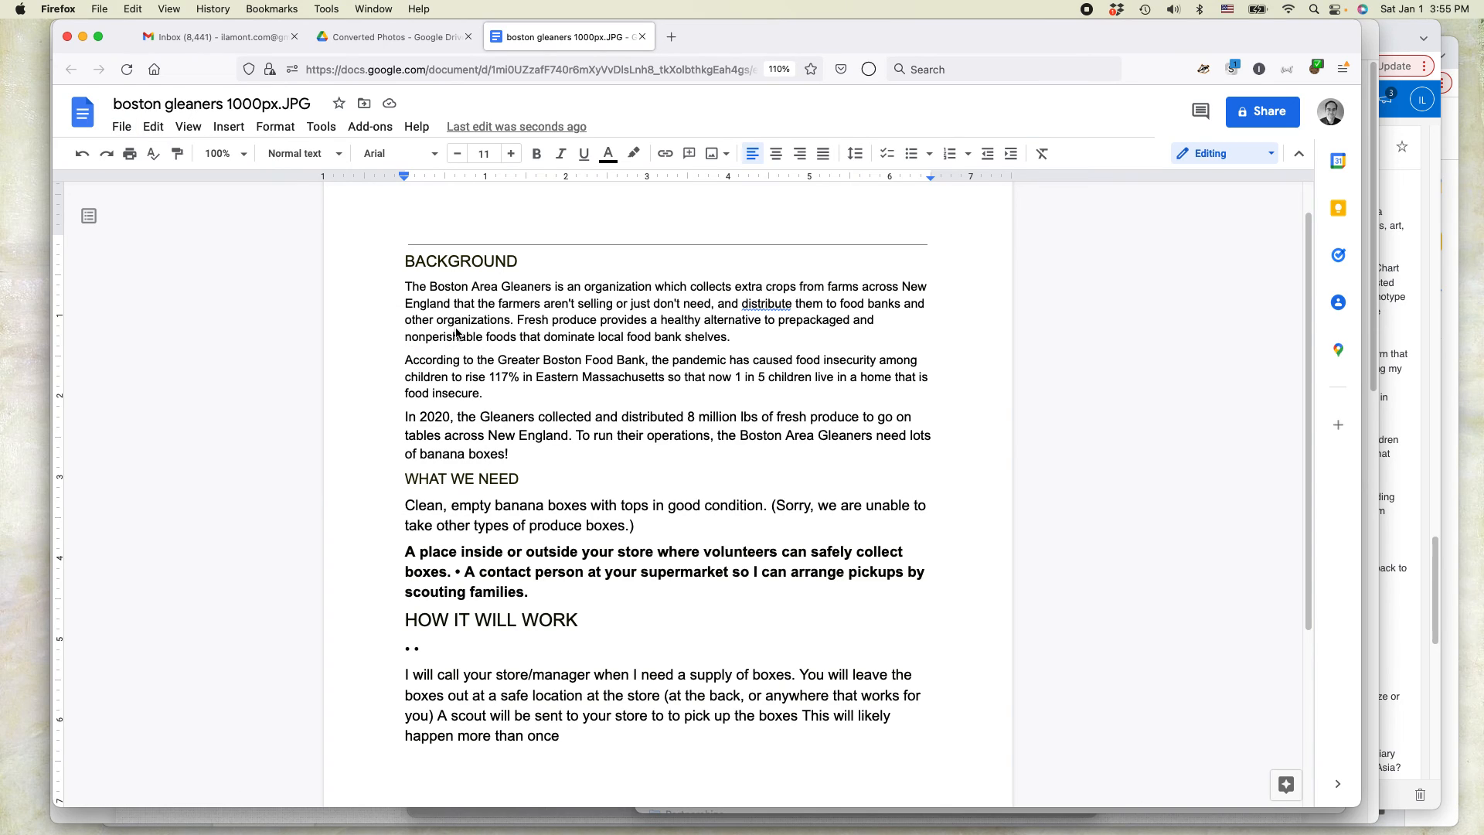
click(869, 71)
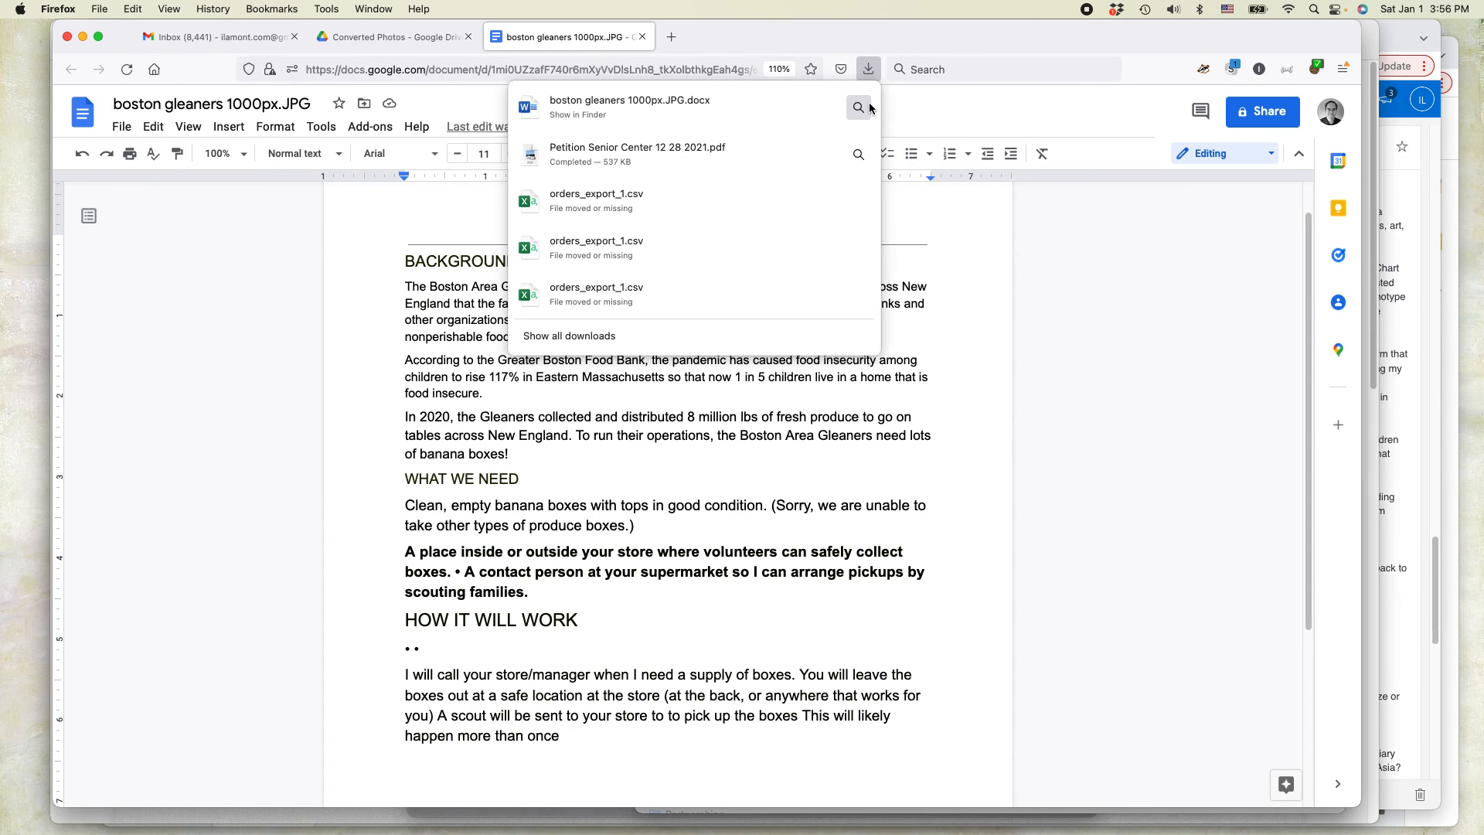
click(709, 109)
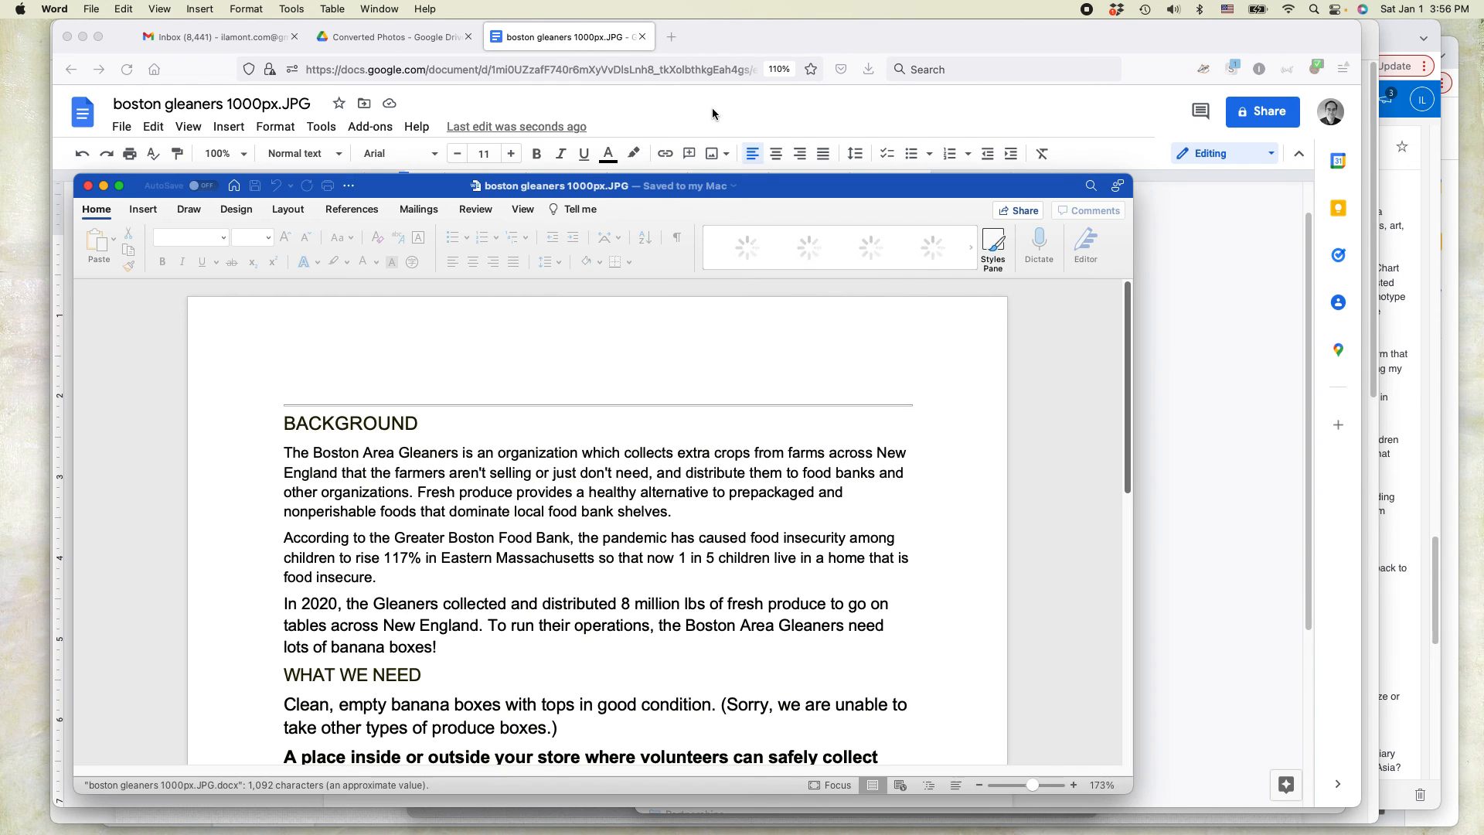
Move the Word window higher on the desktop and make the first paragraph under BACKGROUND bold and italic.
drag(880, 182, 919, 105)
click(124, 214)
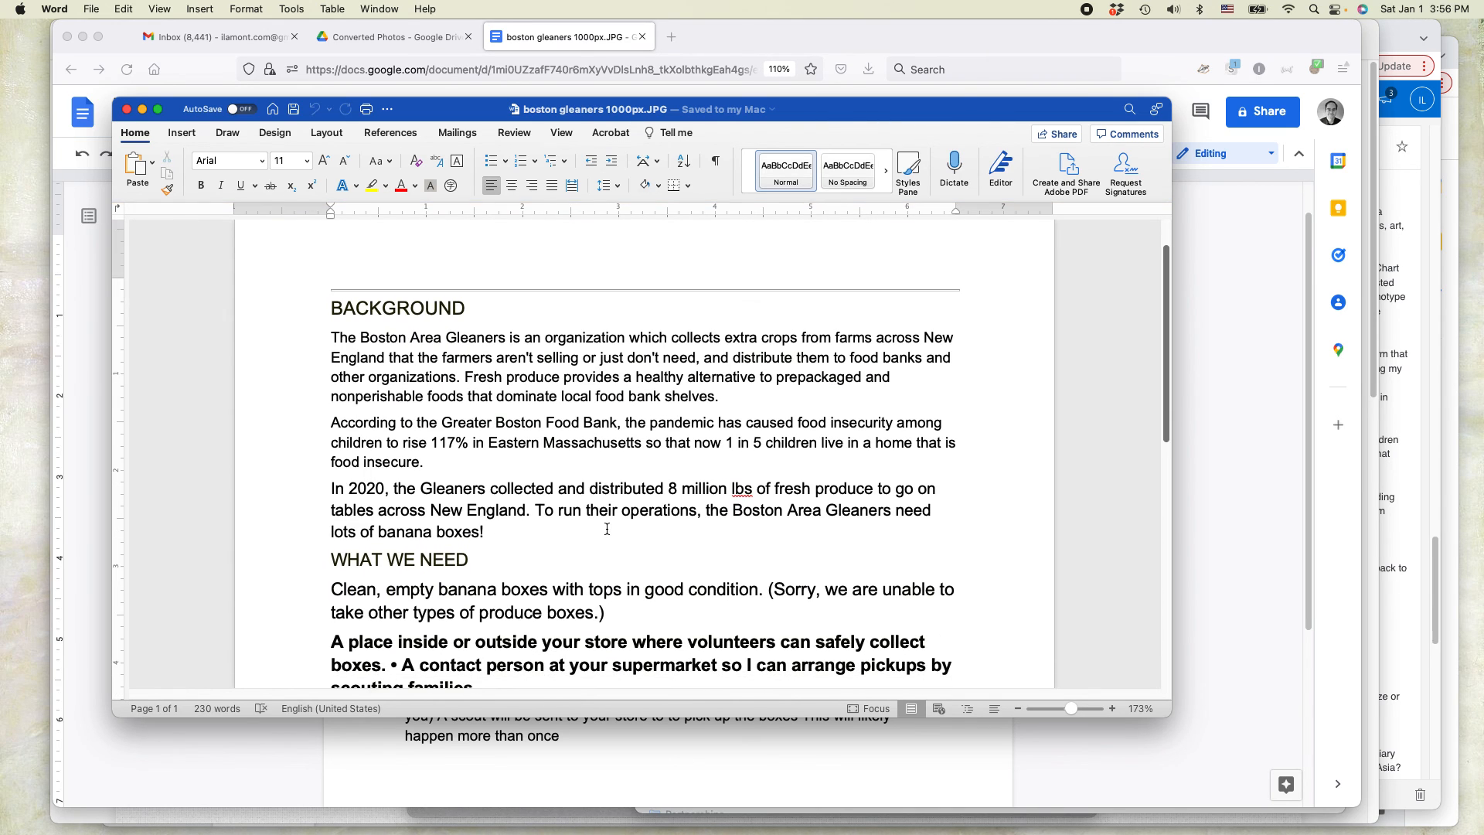
scroll(607, 529, down, 1)
triple_click(466, 354)
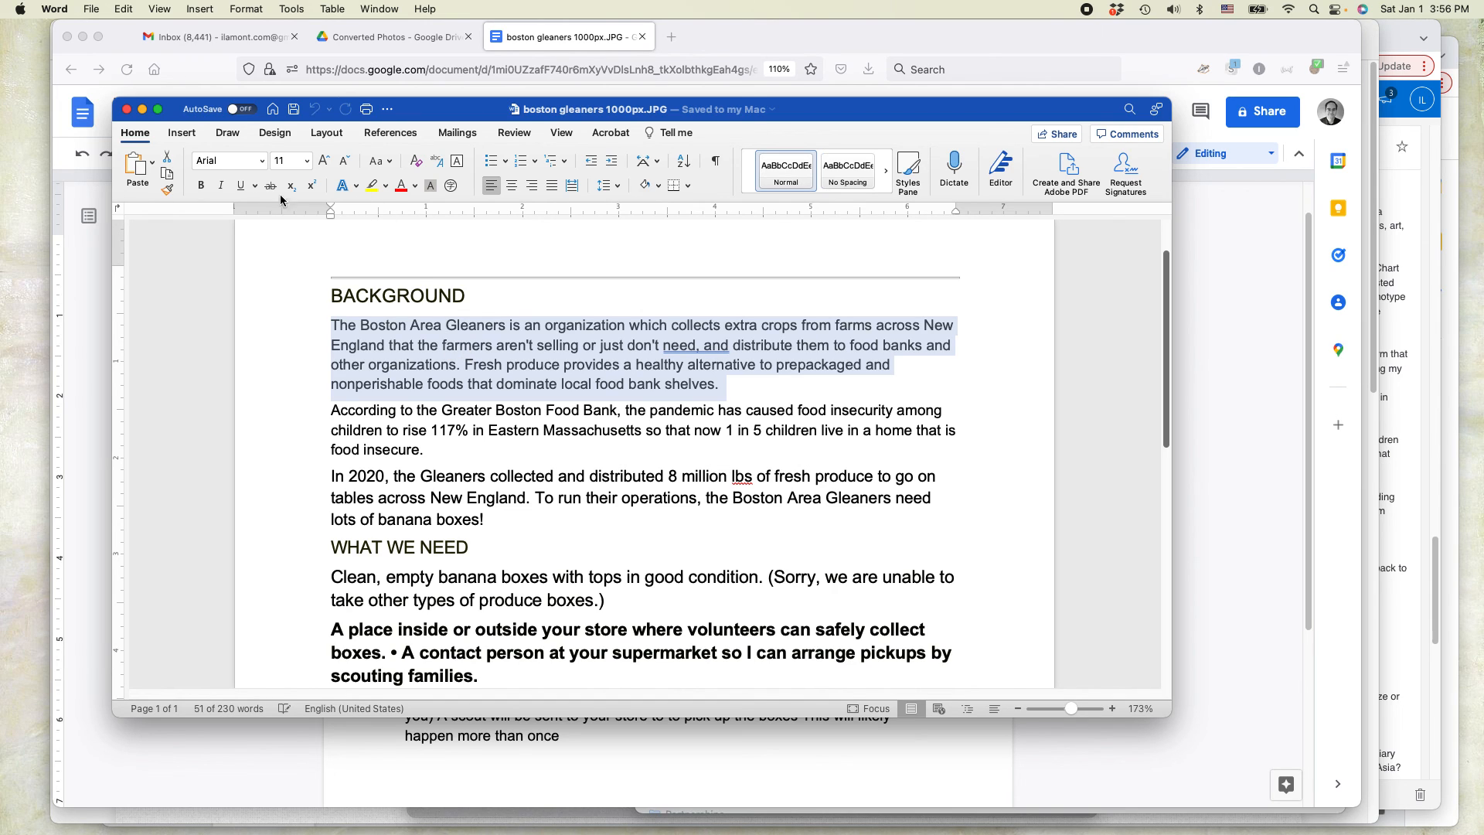
click(200, 187)
click(222, 186)
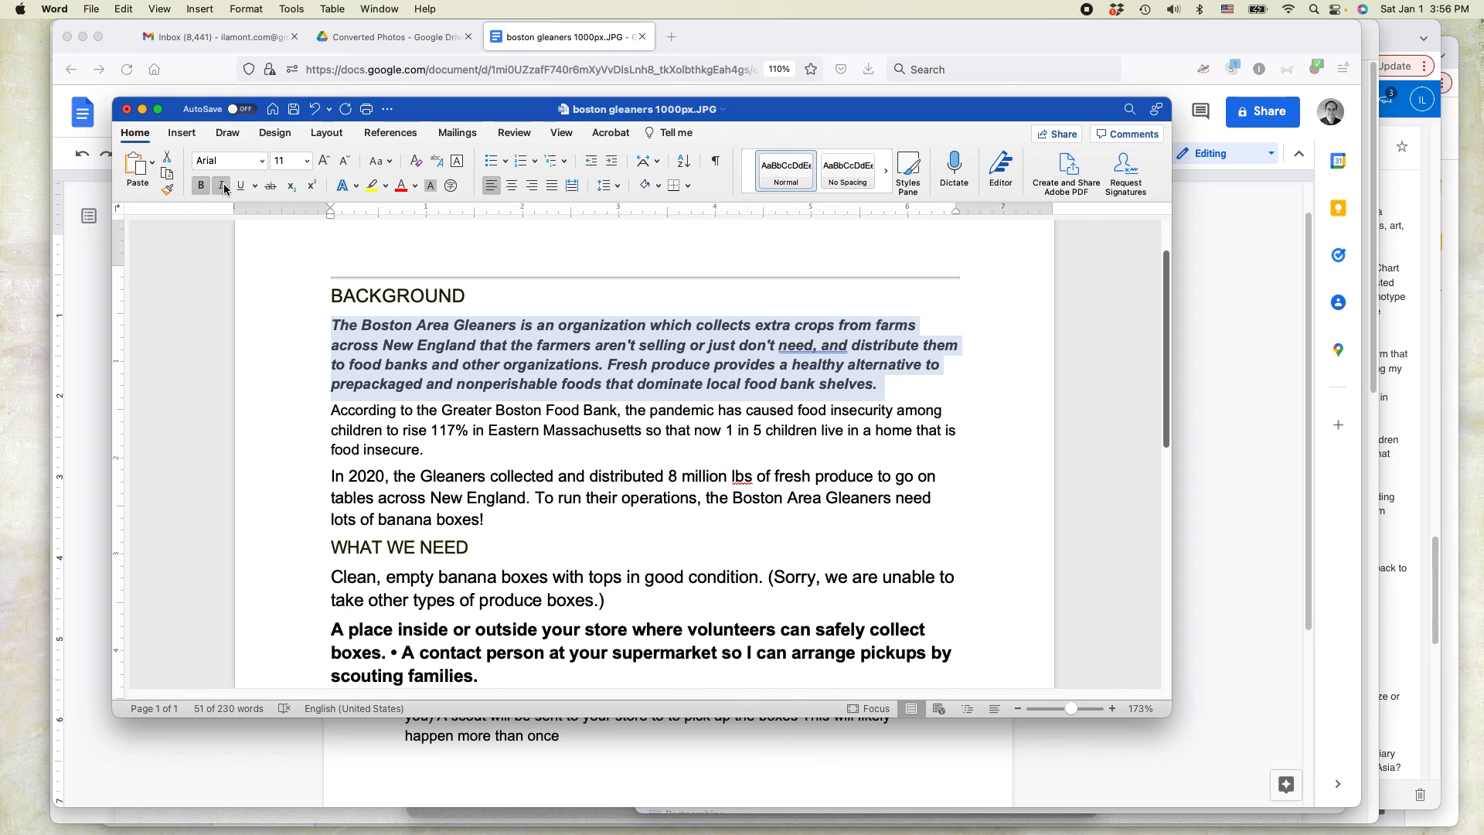
click(449, 383)
Compare the bold paragraph under WHAT WE NEED with the bullet points of the original image in Preview.
scroll(449, 384, down, 3)
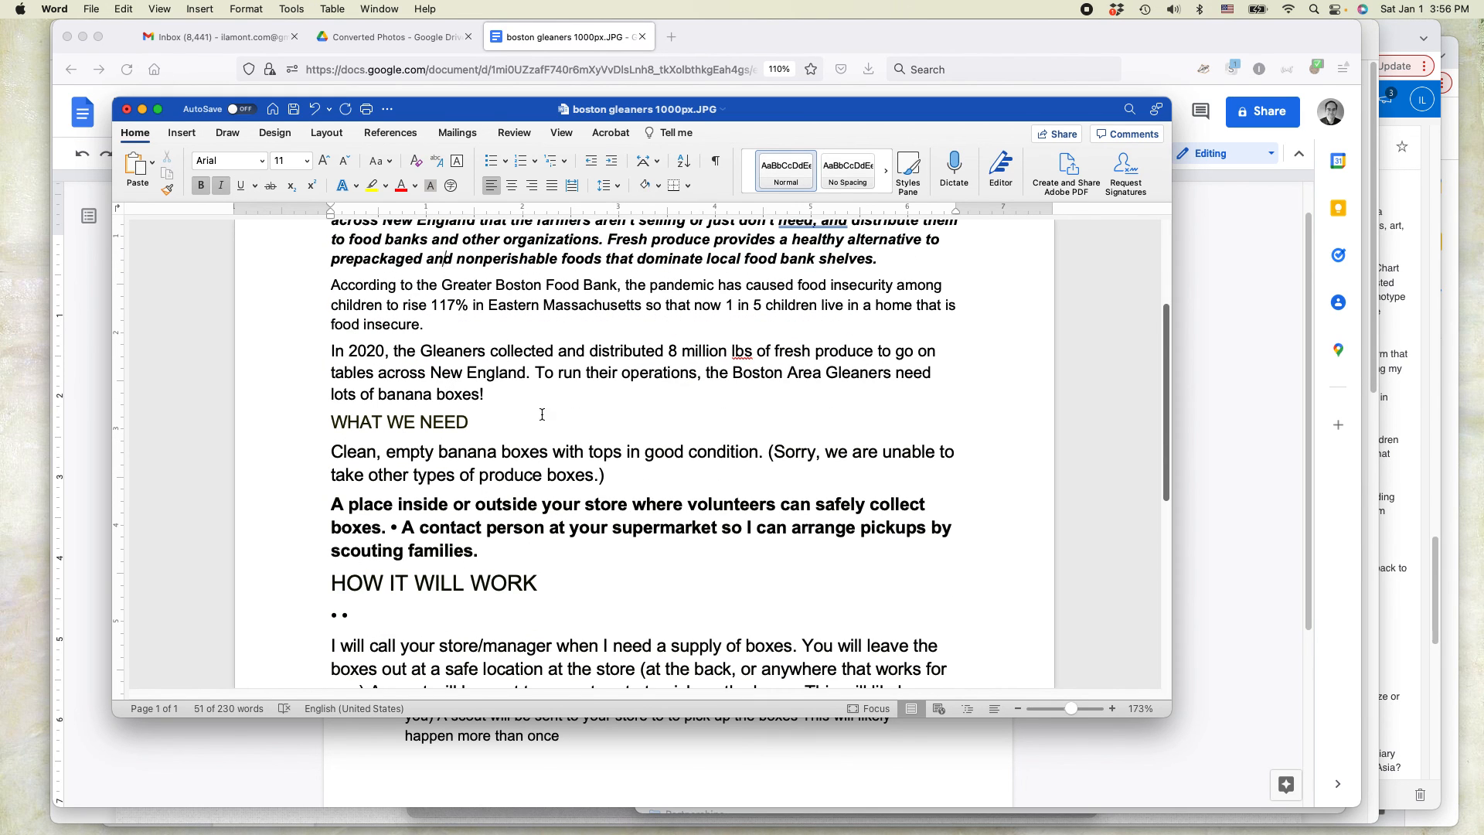
triple_click(440, 529)
key(super+Tab)
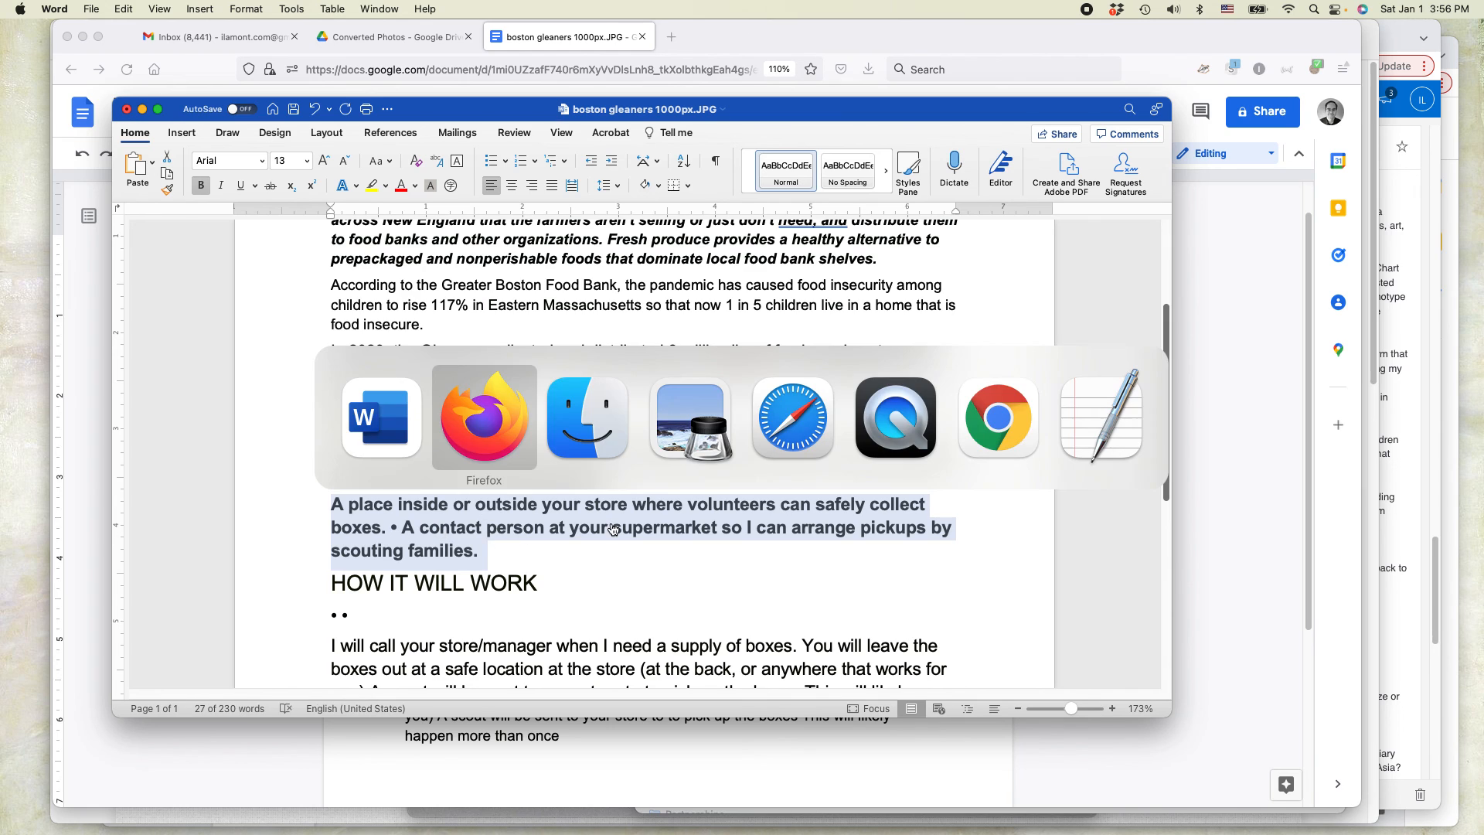
key(super+Tab)
key(super+Tab)
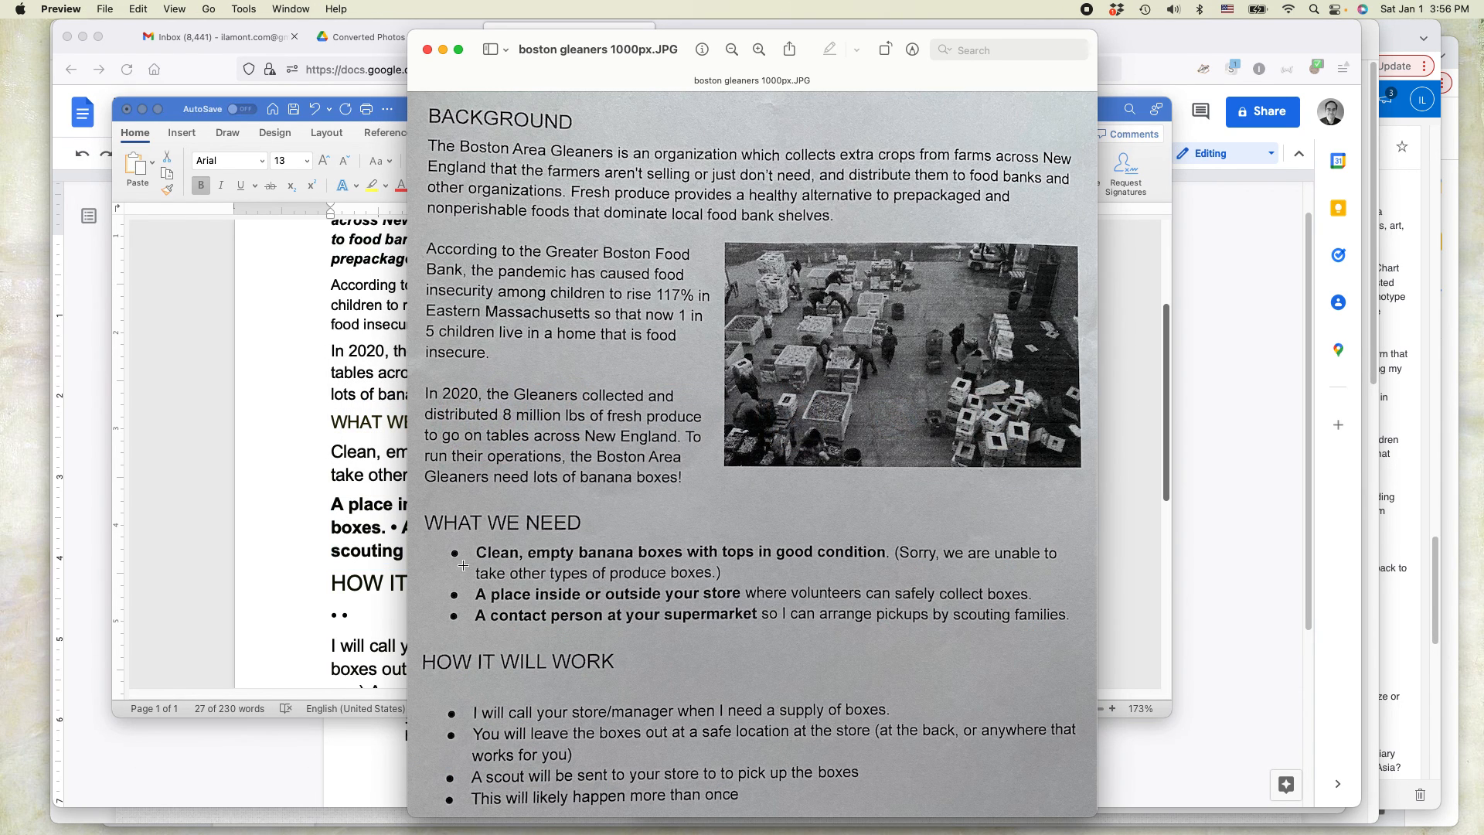
drag(480, 554, 885, 554)
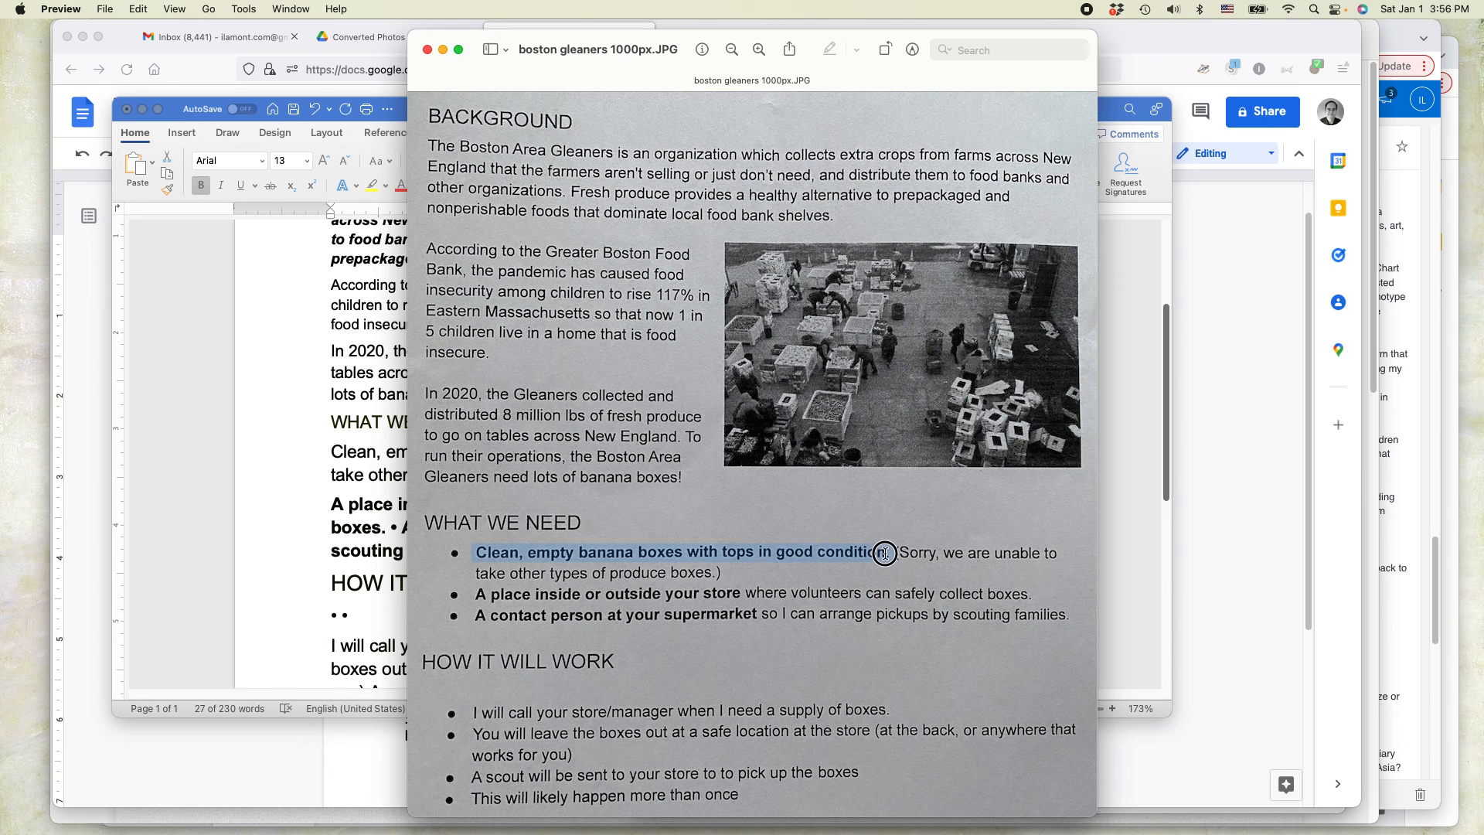
Return to the Word document and split the "A contact person at your supermarket" bullet into its own paragraph.
click(316, 530)
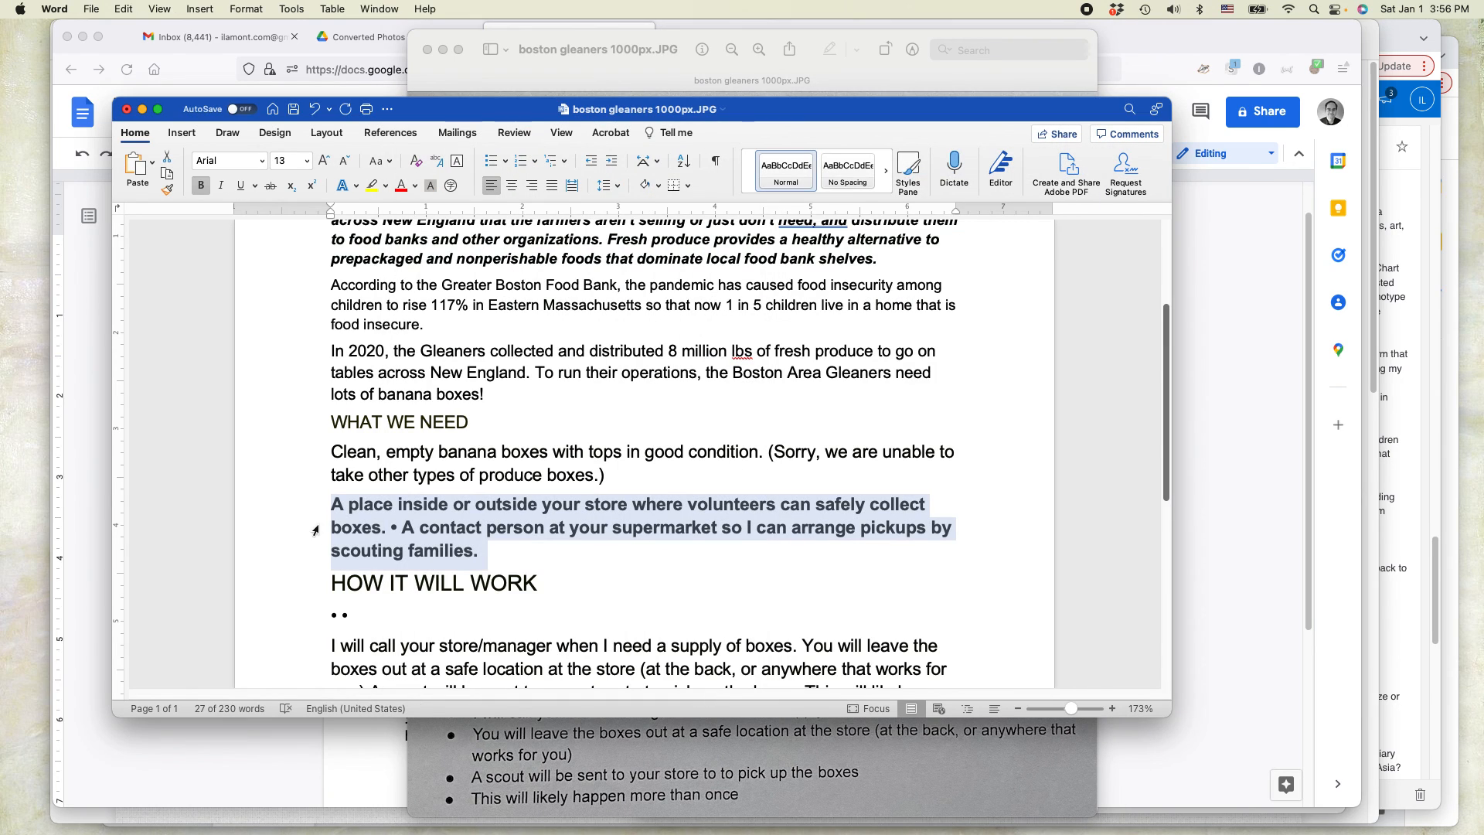
click(390, 529)
key(Return)
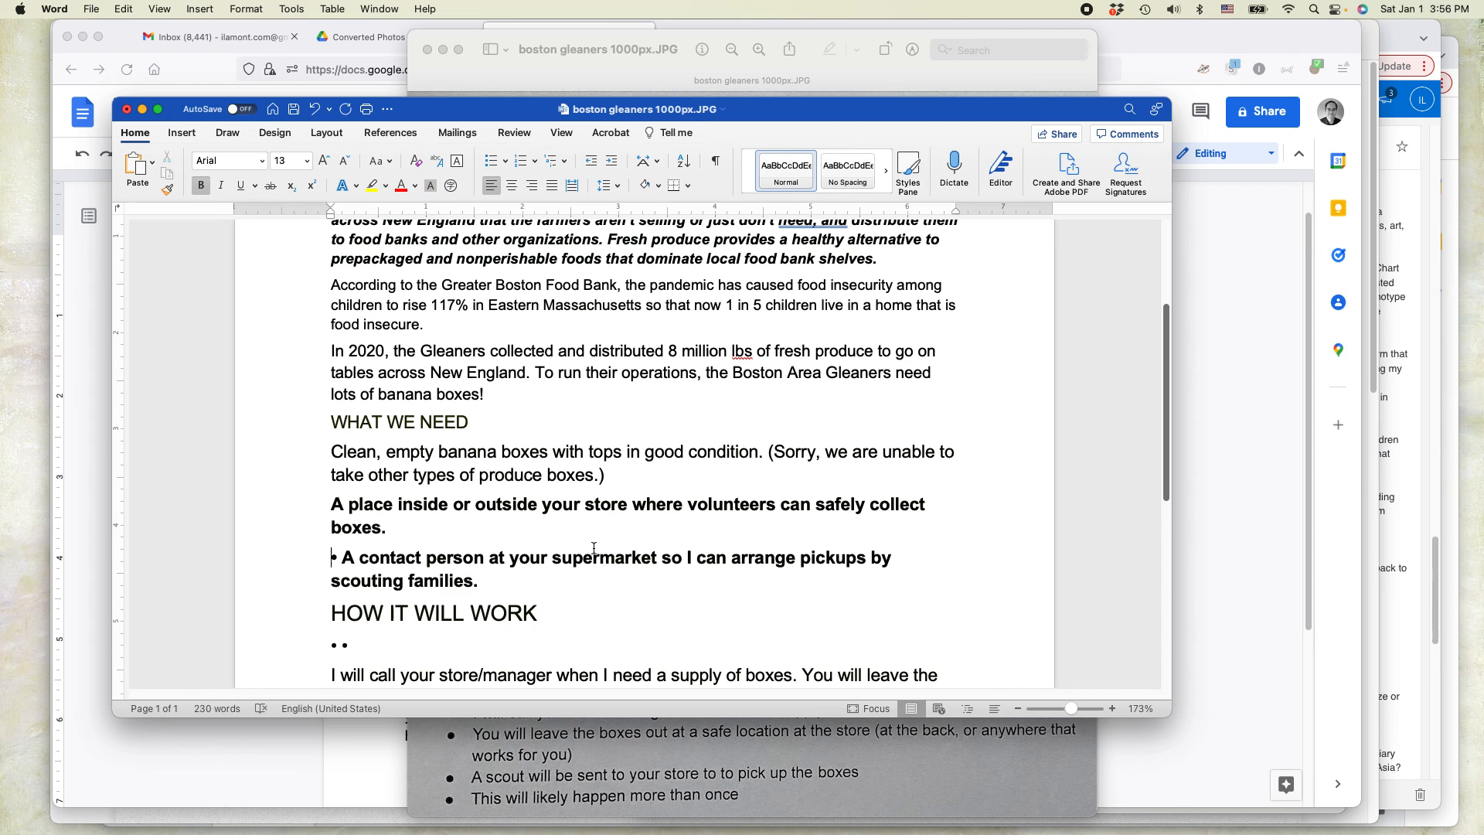
Switch to Safari and show the Google Drive & Docs In 30 Minutes website.
key(super+Tab)
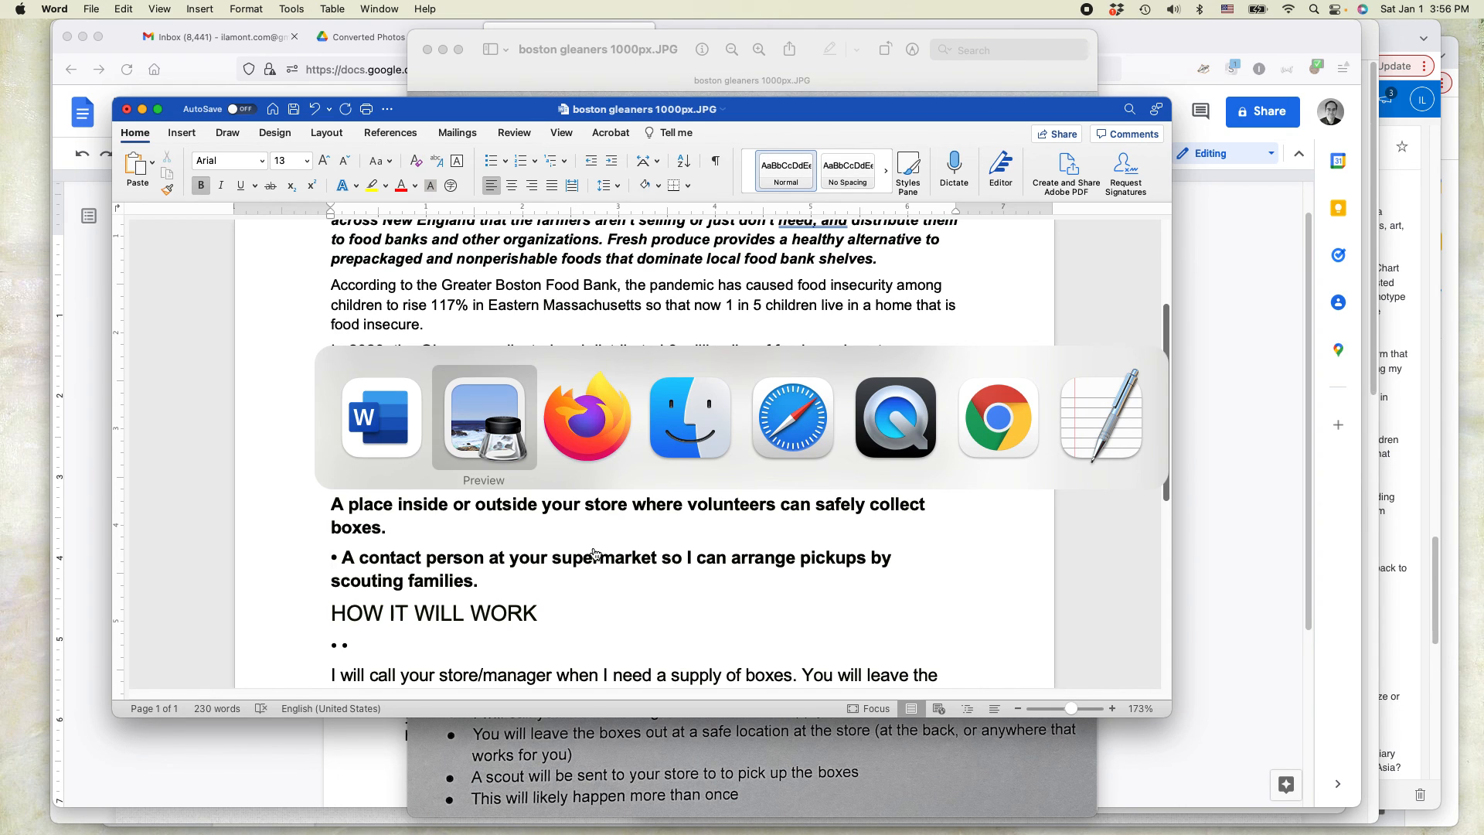
key(super+Tab)
key(super+Tab)
key(super+Tab)
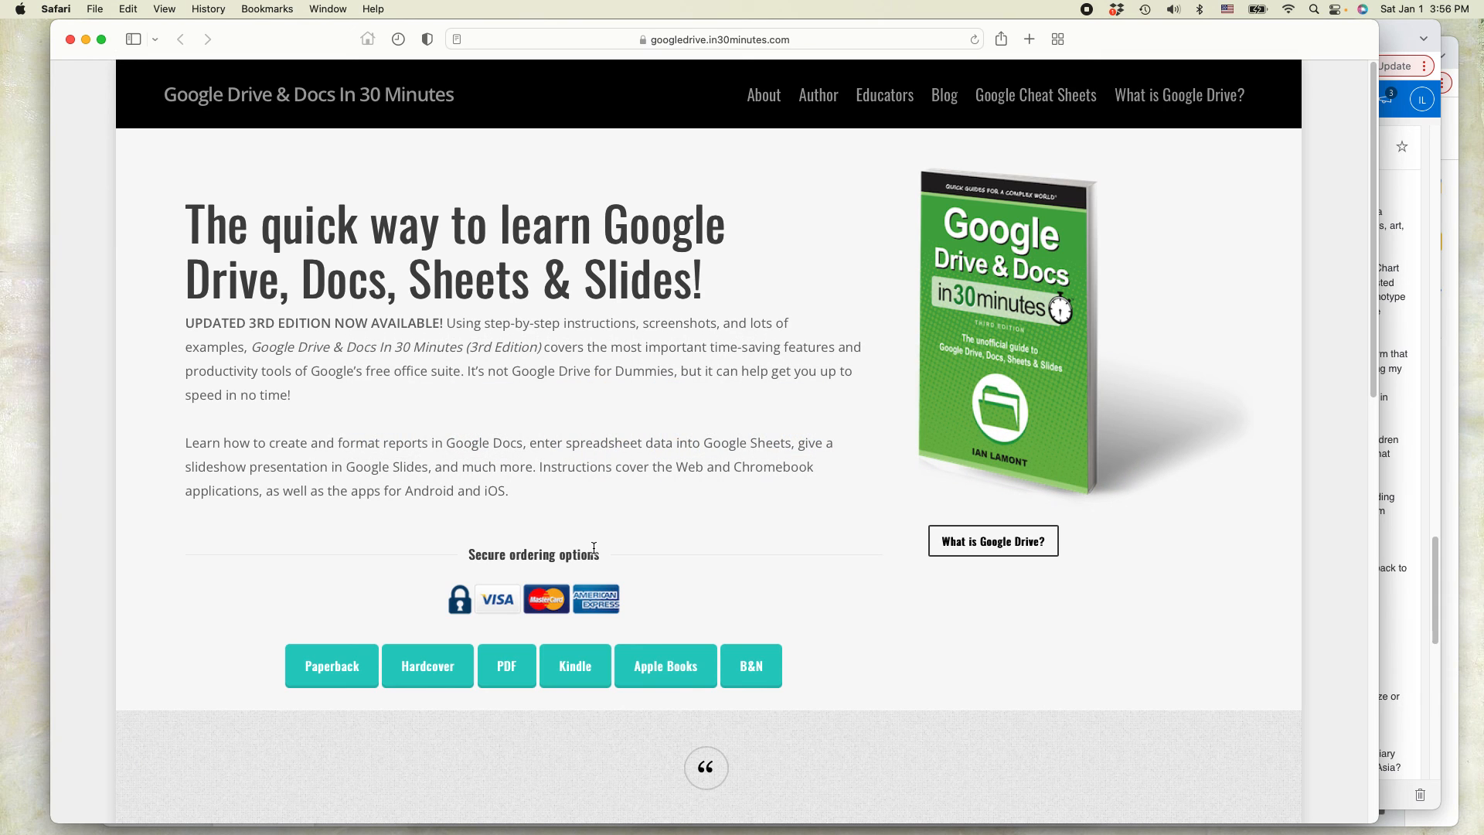